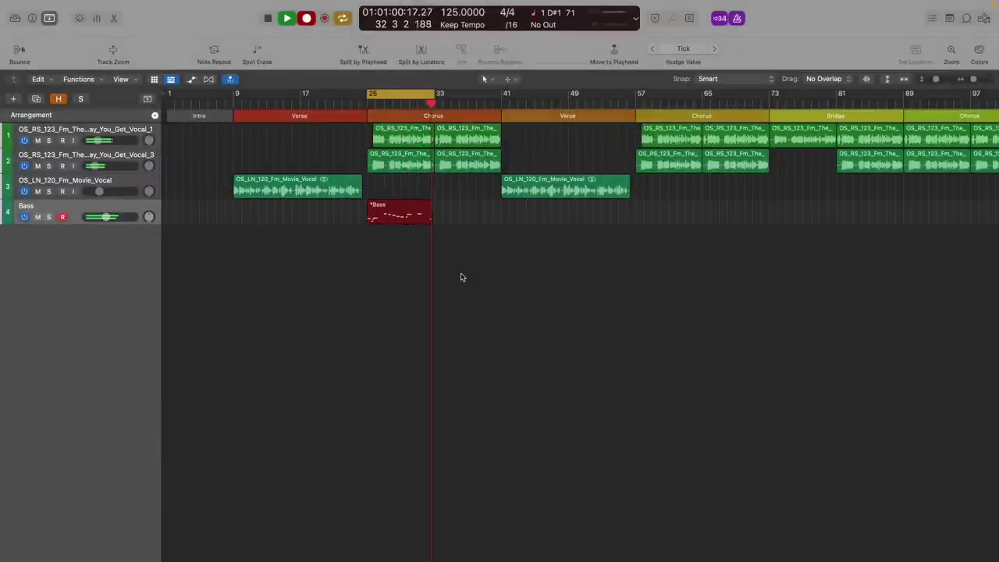
# Stop the bass take recorded on the Bass track from bar 25.
pyautogui.press('space')
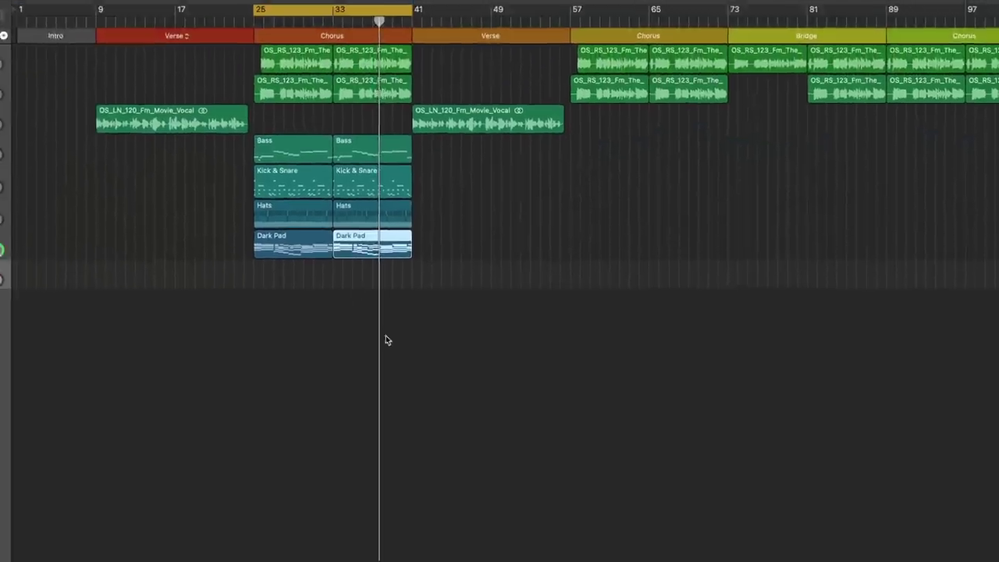
# Open the first chorus Bass region in the Piano Roll to check its notes.
pyautogui.click(440, 362)
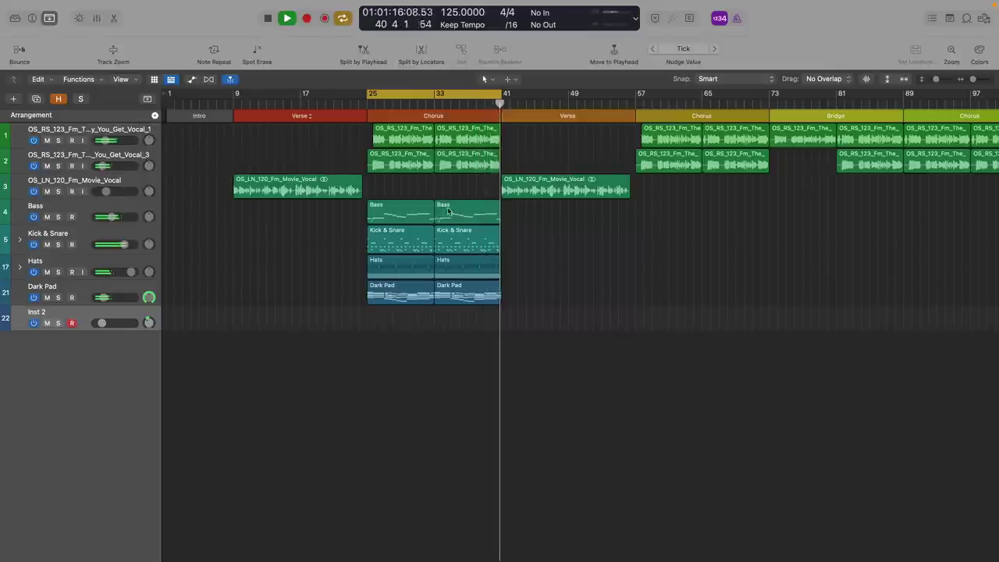
pyautogui.click(398, 213)
pyautogui.doubleClick(398, 212)
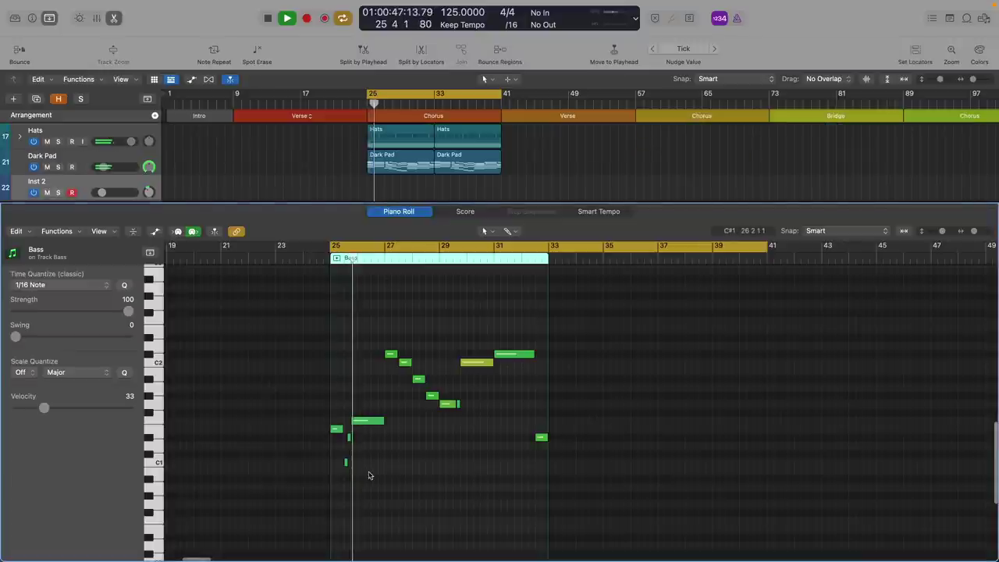
# Close the bass editor and bring up the Inst 2 track's LANDR Chromatic instrument.
pyautogui.click(330, 453)
pyautogui.press('e')
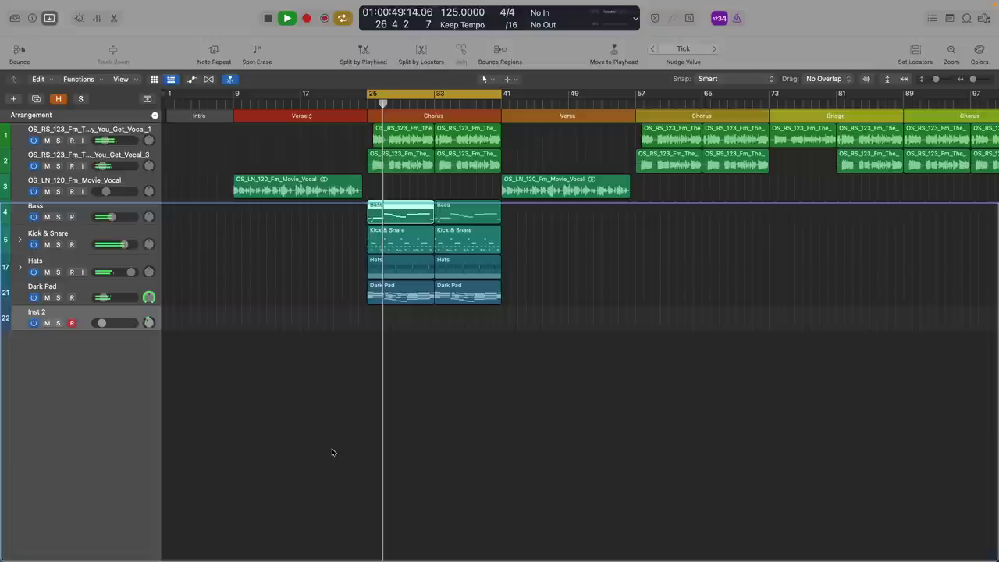
pyautogui.press('v')
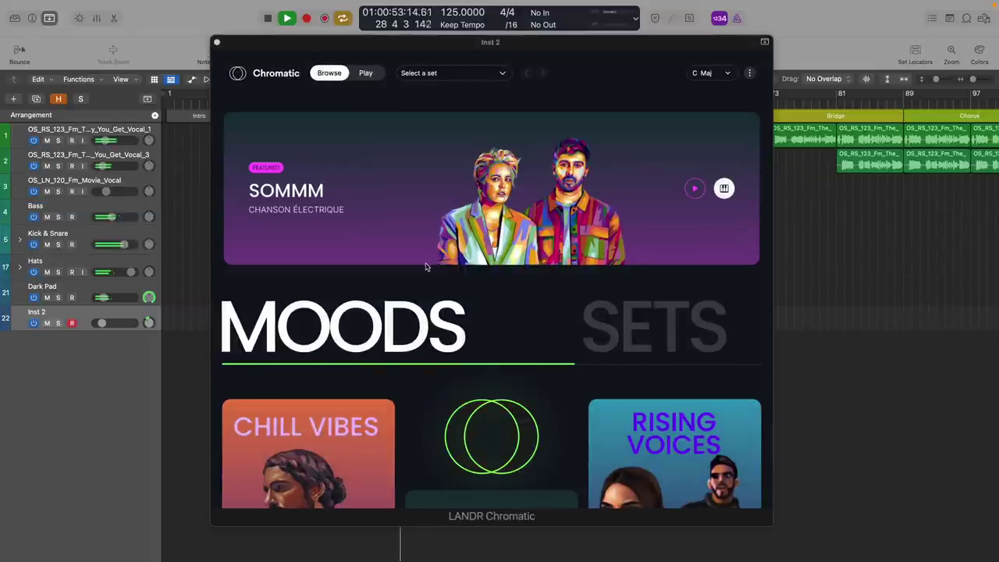
# Browse Chromatic's Moods, then switch to the full Sets list and scroll through it.
pyautogui.scroll(-5, 426, 266)
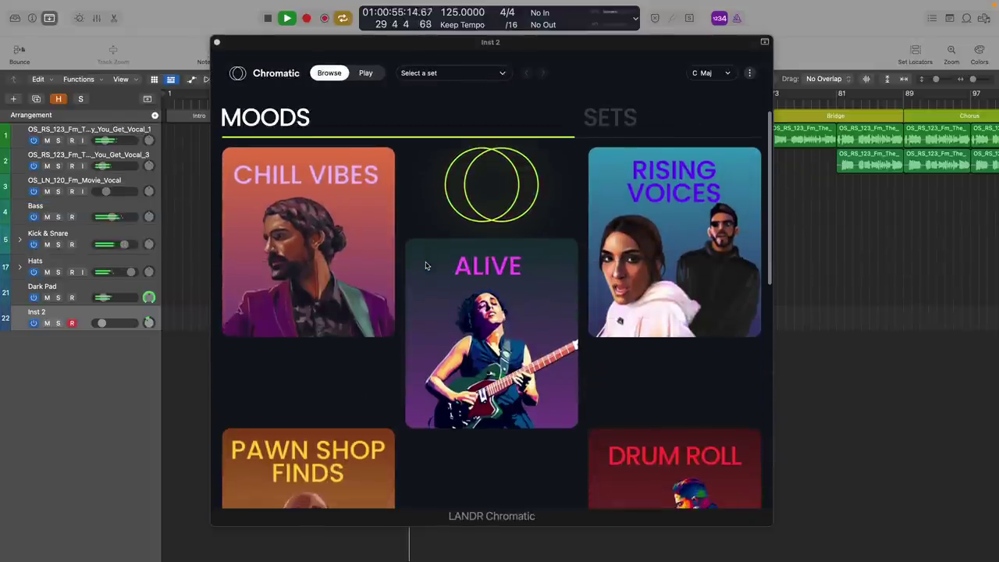
pyautogui.scroll(-5, 426, 266)
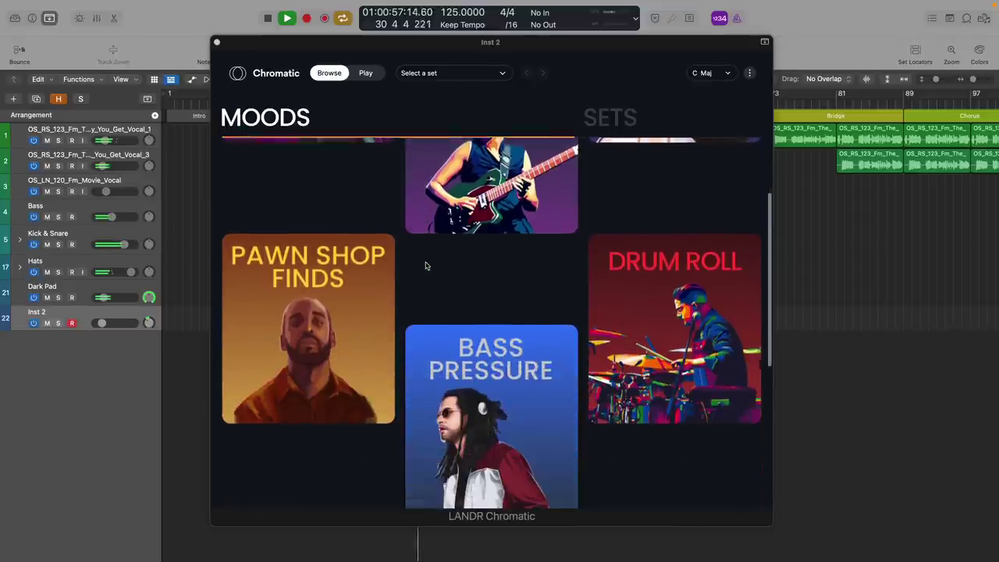
pyautogui.scroll(-1, 426, 266)
pyautogui.scroll(-1, 425, 266)
pyautogui.scroll(-2, 425, 266)
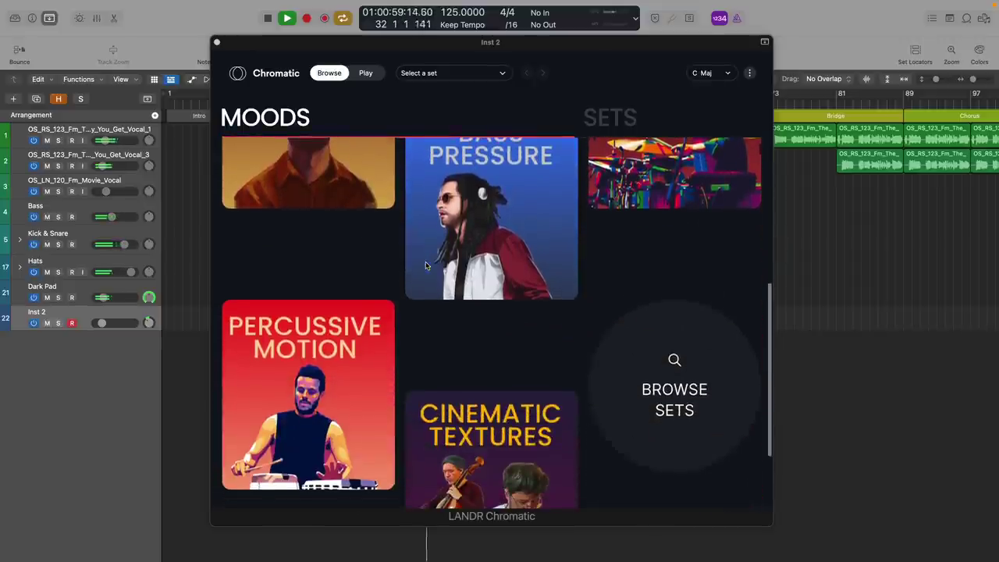
pyautogui.scroll(-1, 425, 266)
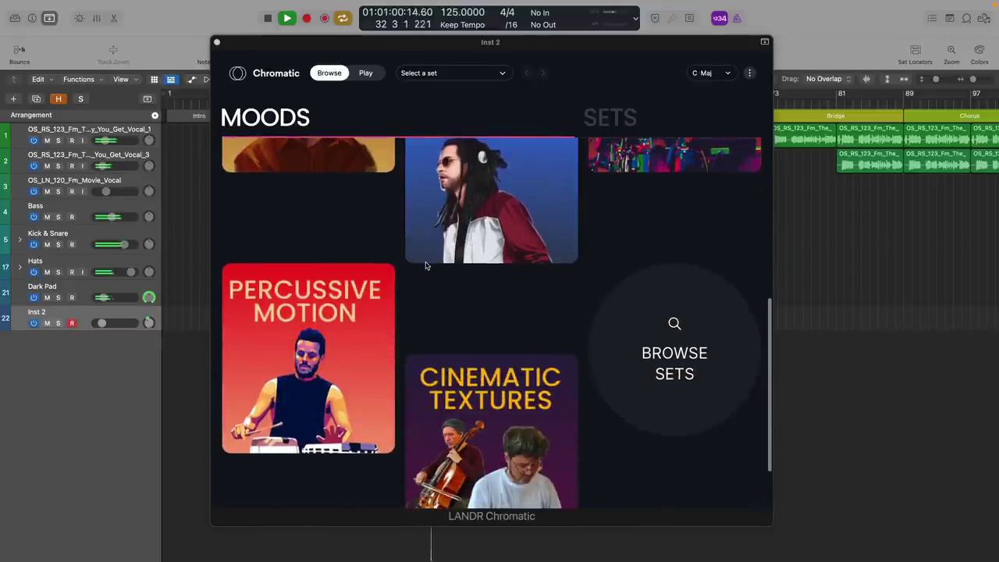
pyautogui.click(673, 332)
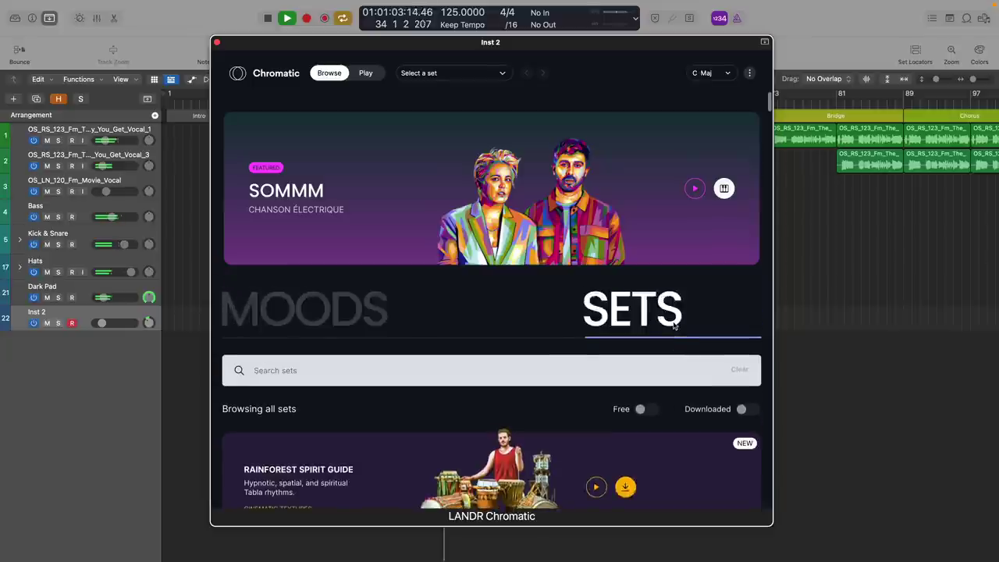
pyautogui.scroll(-3, 467, 346)
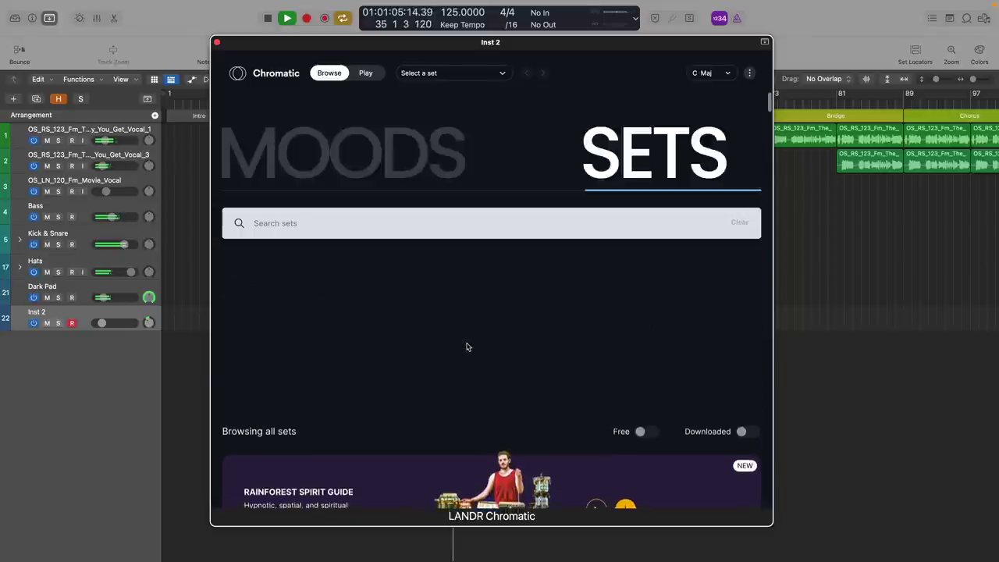
pyautogui.scroll(-1, 467, 347)
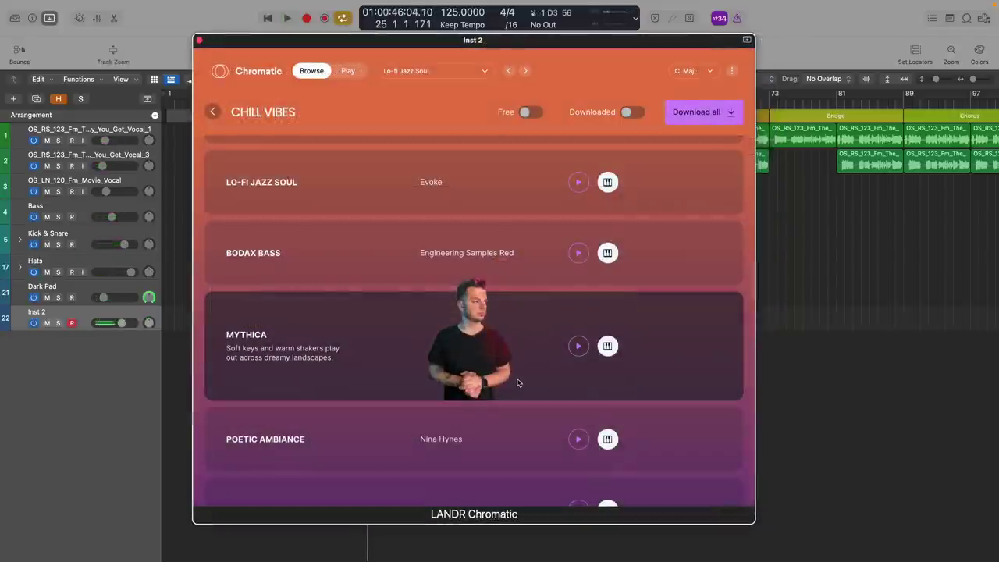
# Load Mythica, audition its Synth Detuned sound, and return to the Chill Vibes sets.
pyautogui.click(607, 347)
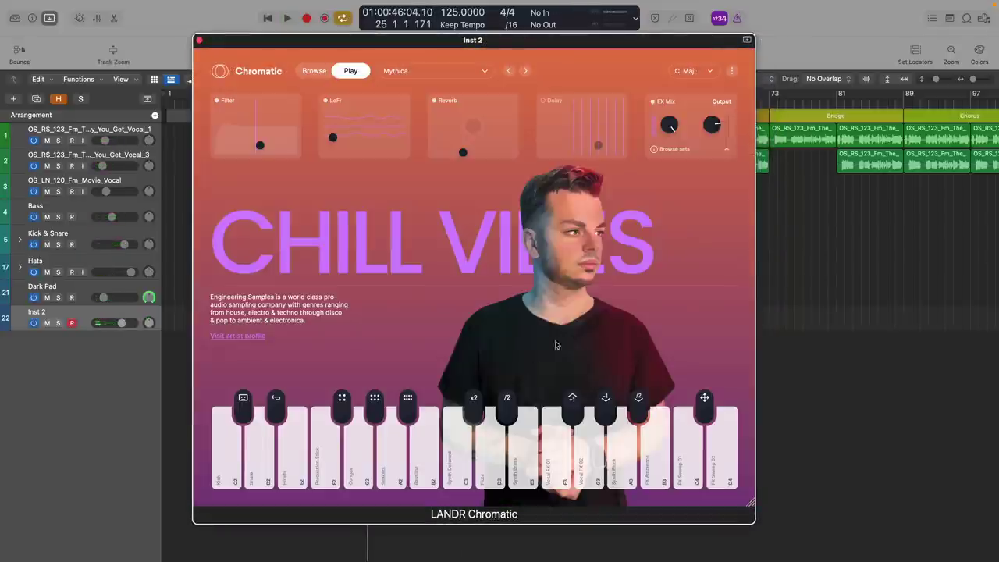
pyautogui.click(467, 454)
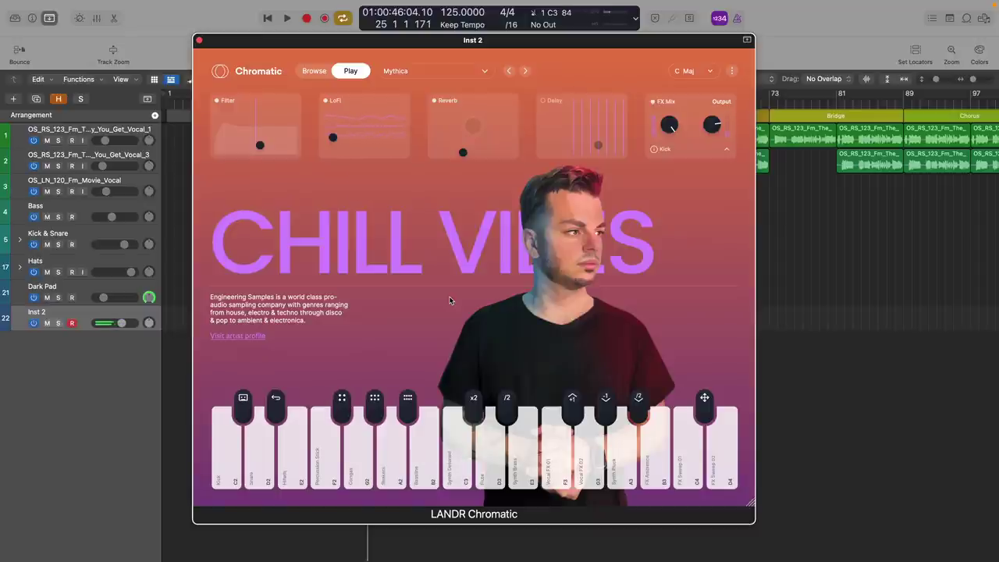
pyautogui.click(317, 77)
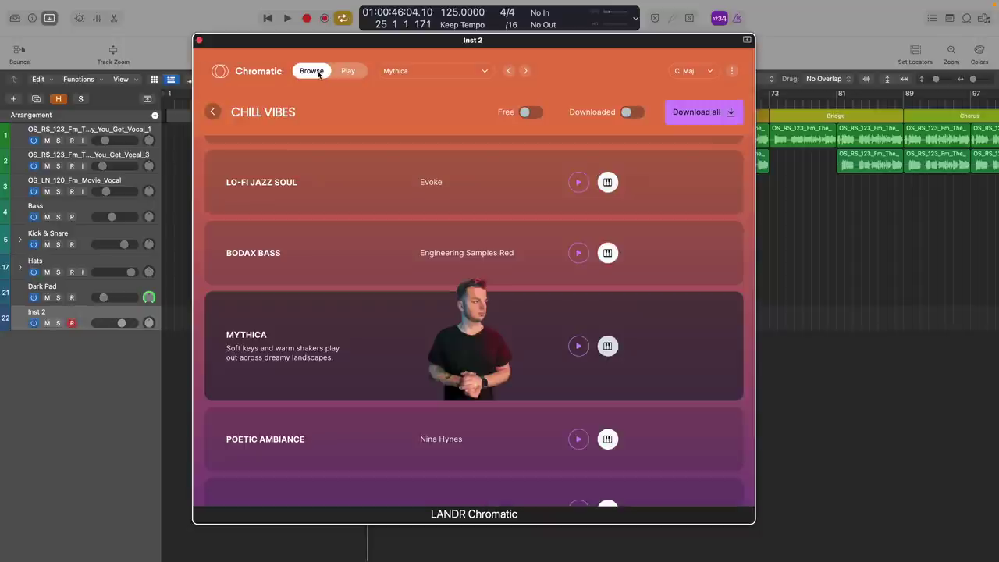
# Leave Chill Vibes for the main moods page and open the full sets catalogue.
pyautogui.scroll(3, 406, 187)
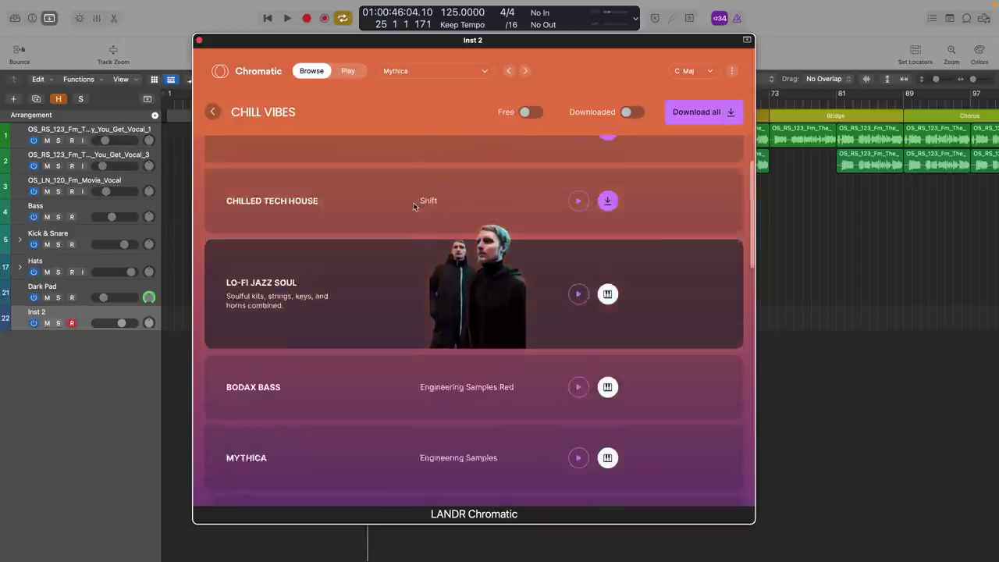
pyautogui.scroll(4, 414, 201)
pyautogui.scroll(4, 388, 191)
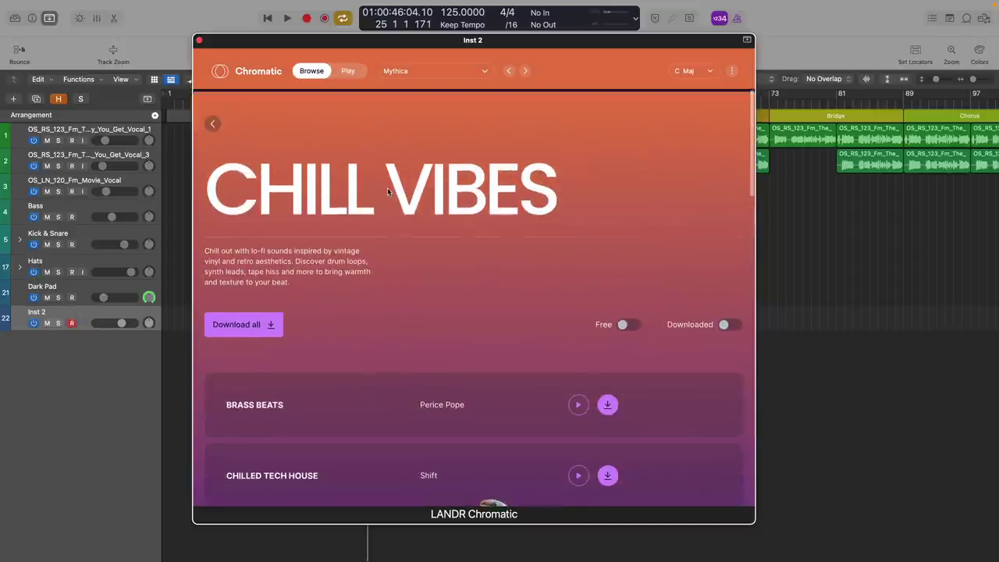
pyautogui.click(212, 122)
pyautogui.scroll(-2, 471, 315)
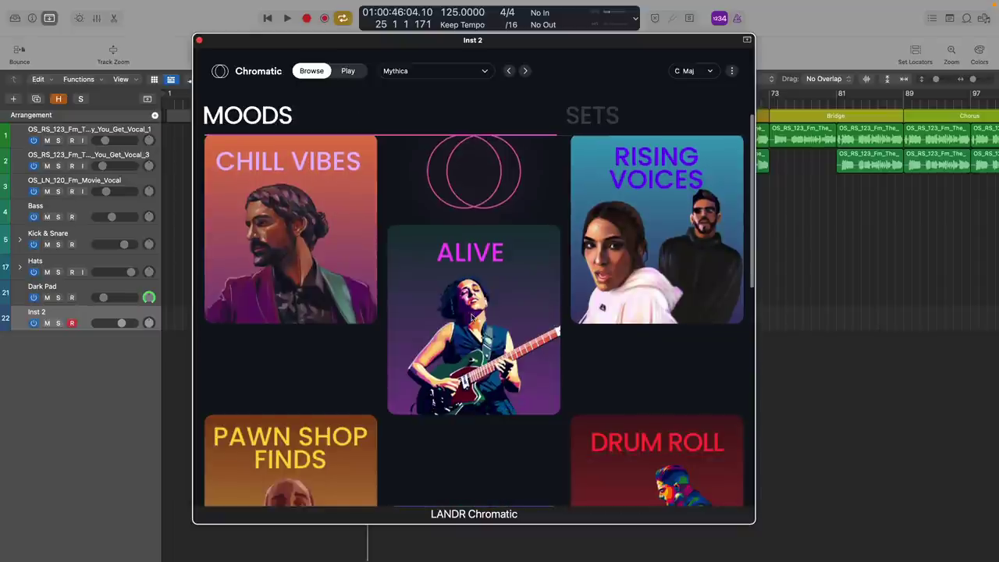
pyautogui.scroll(-3, 472, 315)
pyautogui.scroll(-2, 471, 314)
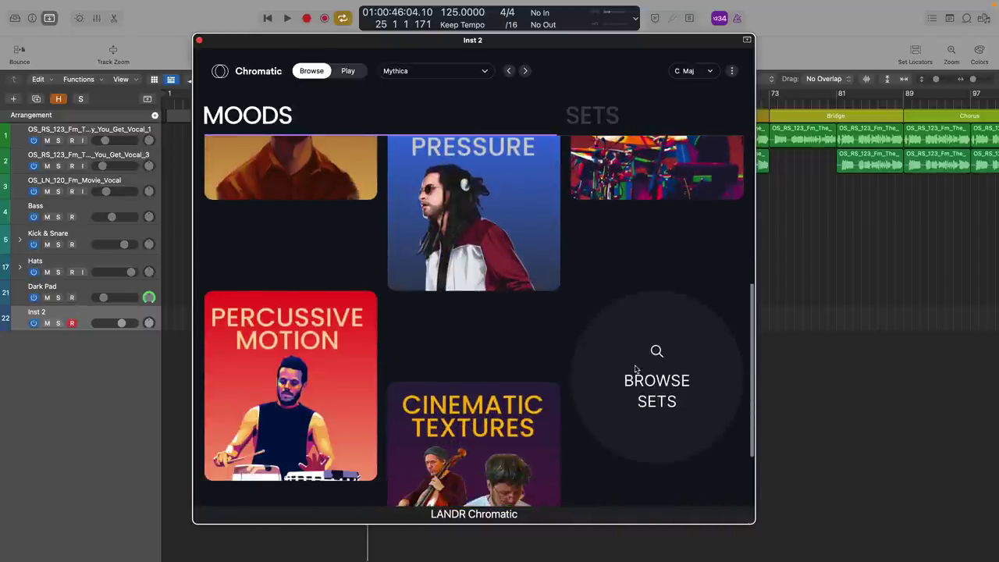
pyautogui.click(655, 379)
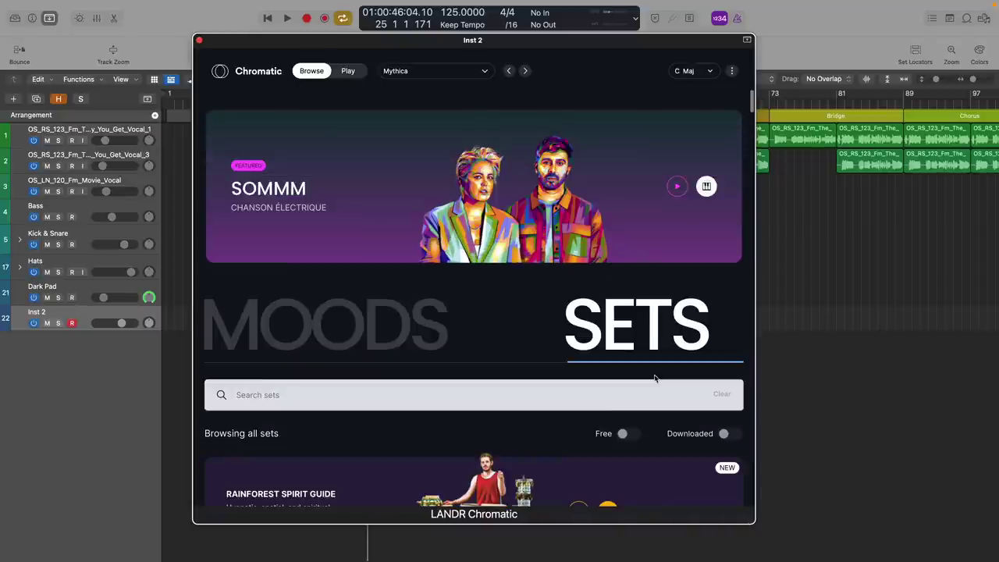
# Filter the sets by the Guitars tag and load Slide Guitar Spectrums.
pyautogui.click(477, 402)
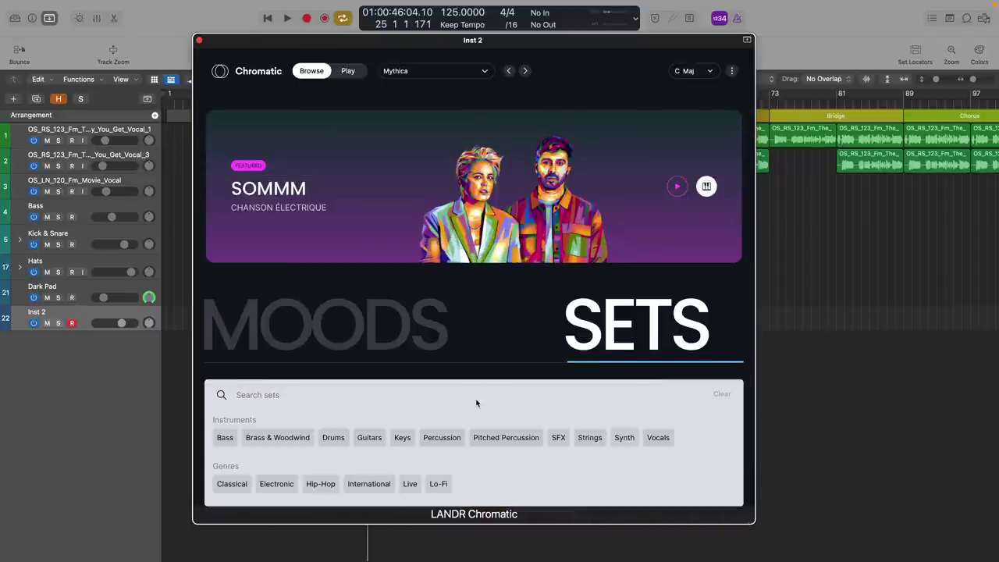
pyautogui.click(371, 438)
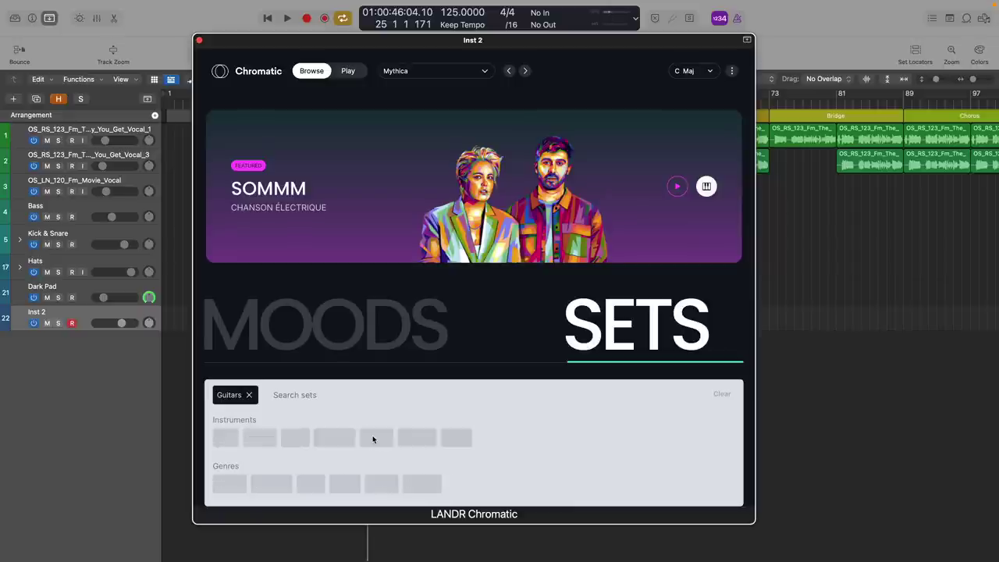
pyautogui.scroll(-10, 371, 425)
pyautogui.scroll(-5, 370, 419)
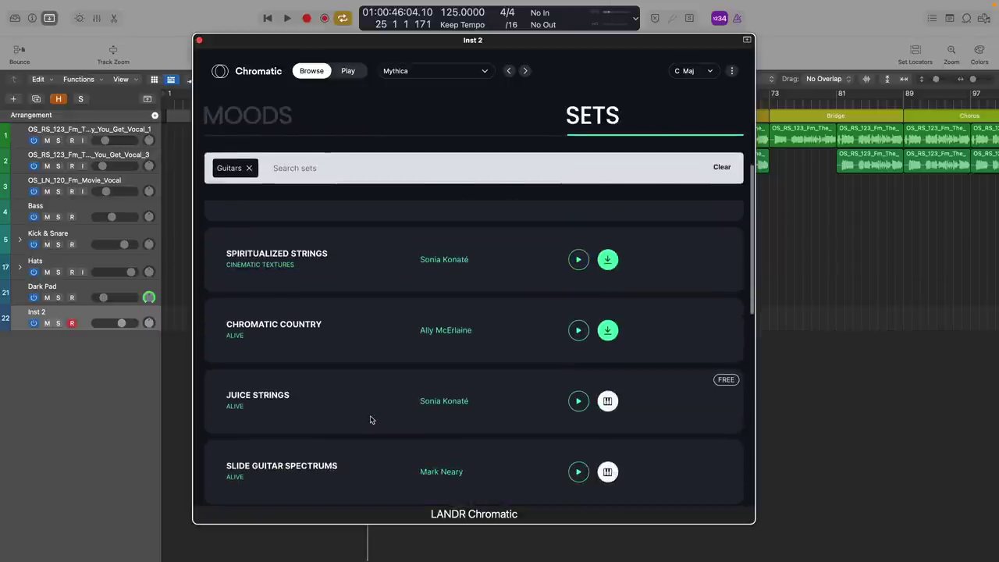
pyautogui.scroll(2, 370, 419)
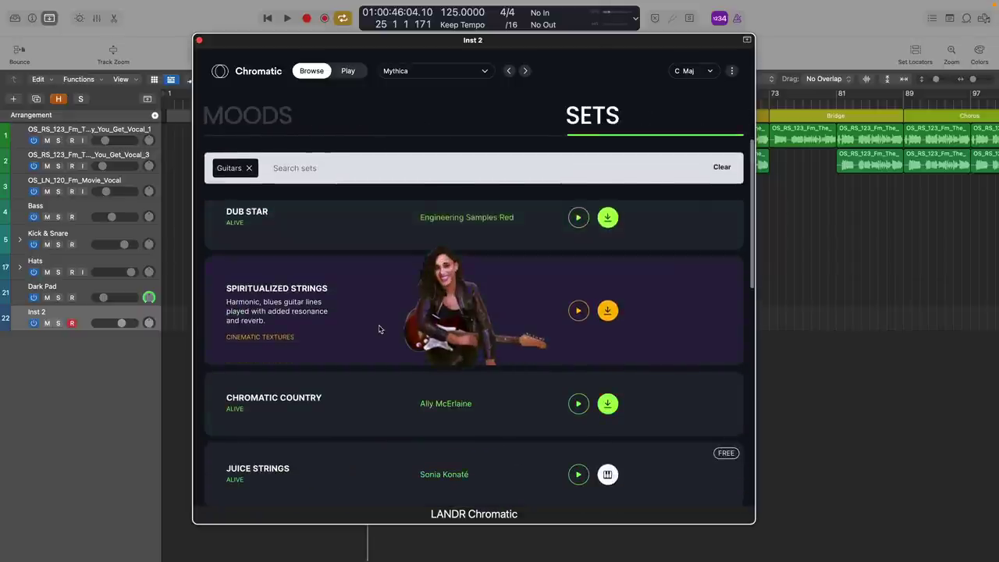
pyautogui.scroll(-2, 379, 328)
pyautogui.scroll(-2, 384, 407)
pyautogui.scroll(-2, 384, 407)
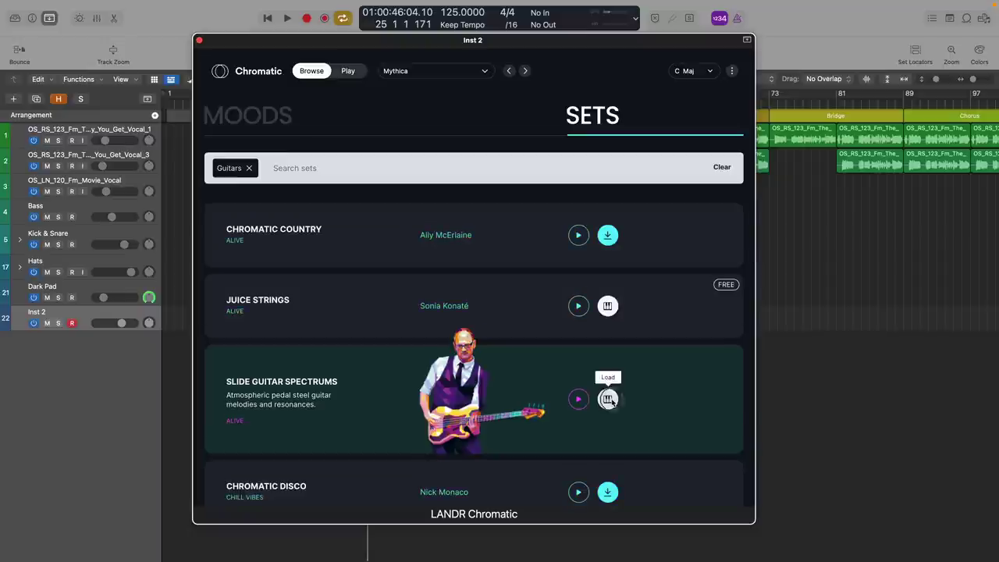
pyautogui.click(609, 399)
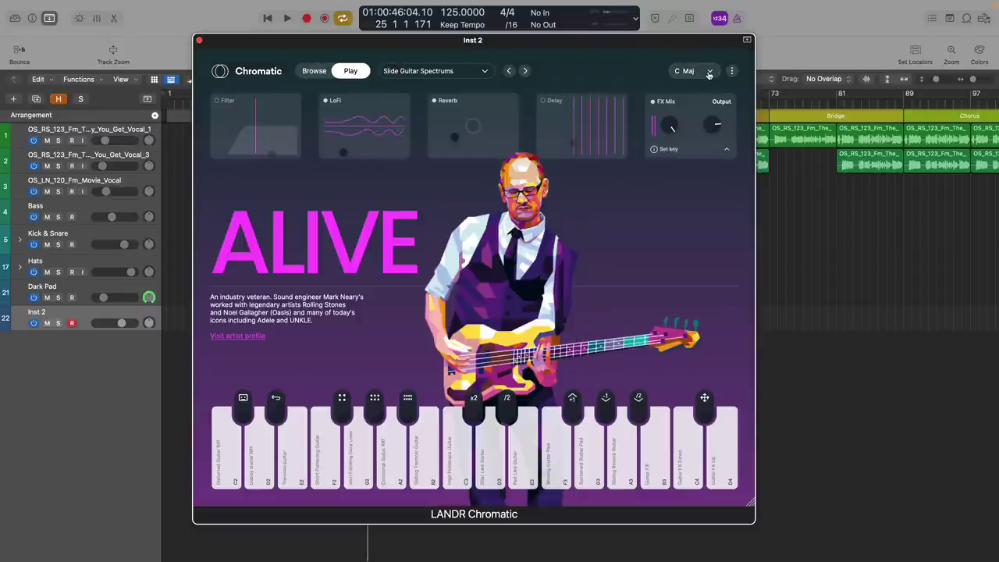
# Change the instrument's key from C major to F minor.
pyautogui.click(709, 74)
pyautogui.click(629, 169)
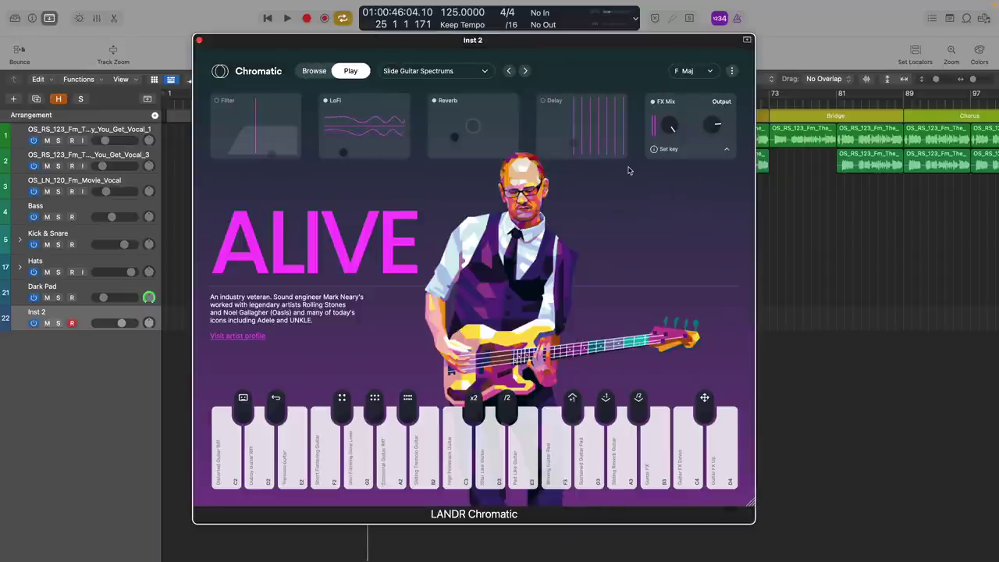
pyautogui.click(687, 71)
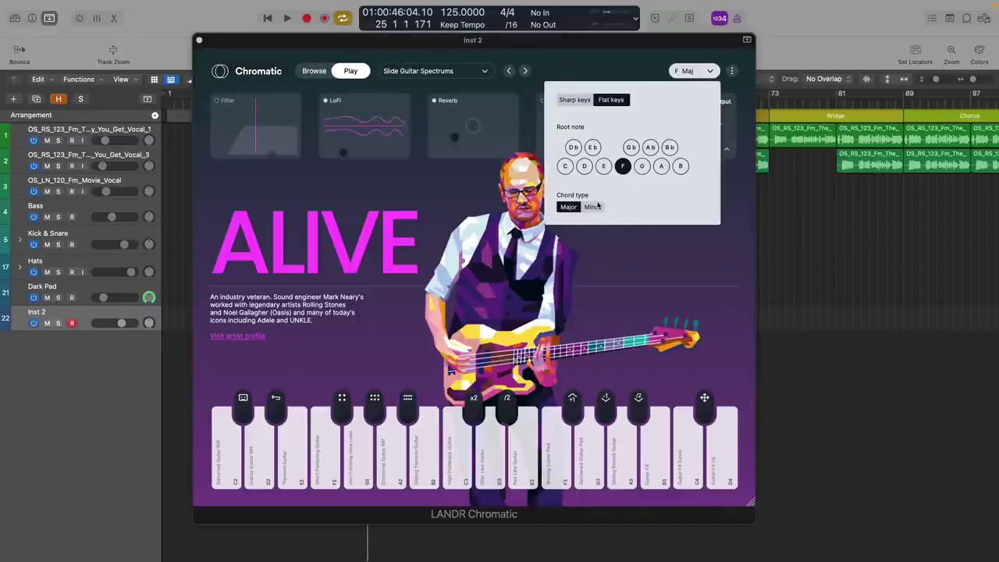
pyautogui.click(593, 206)
# Audition the F minor slide guitar with playback and start recording the guitar part.
pyautogui.press('space')
pyautogui.click(624, 166)
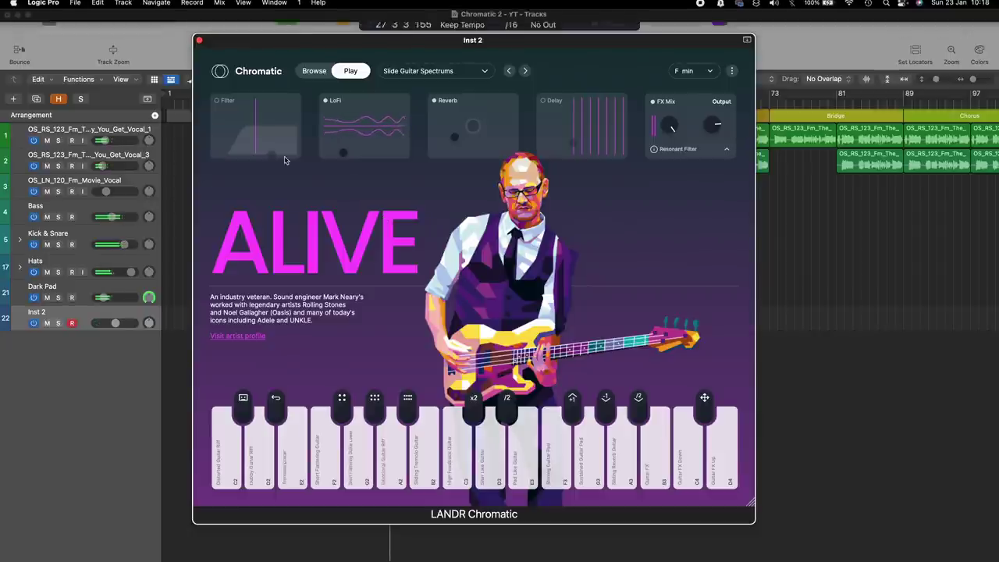
pyautogui.click(306, 21)
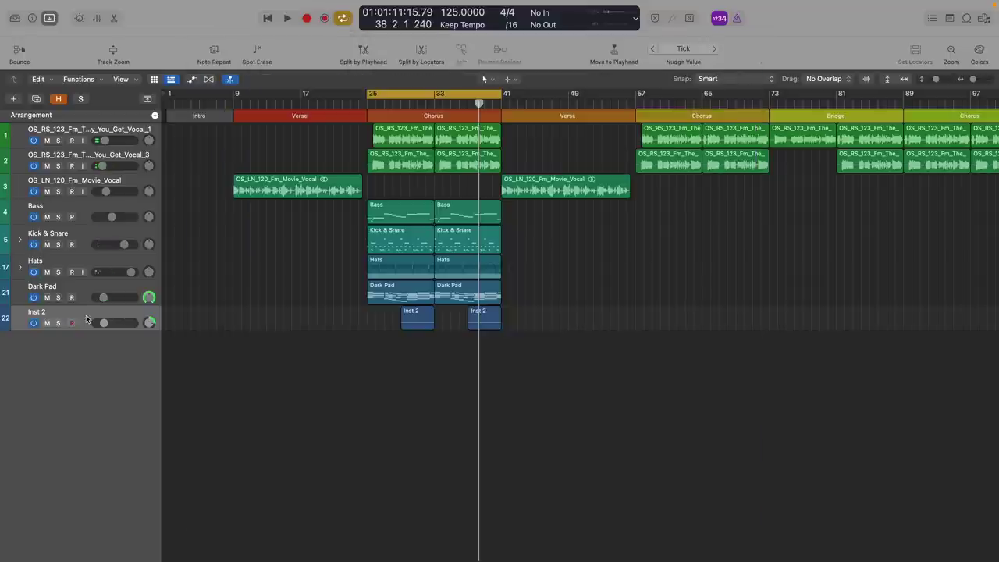
# Rename the Inst 2 track to 'Sliding Spectrum Guitar'.
pyautogui.click(43, 314)
pyautogui.write('Sliding Spectr')
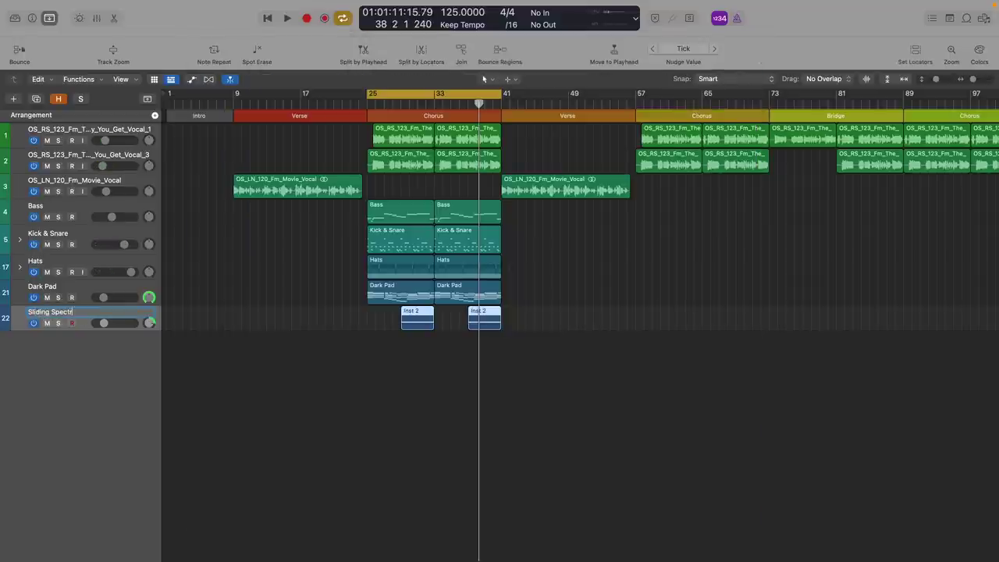
pyautogui.write('um Guitar')
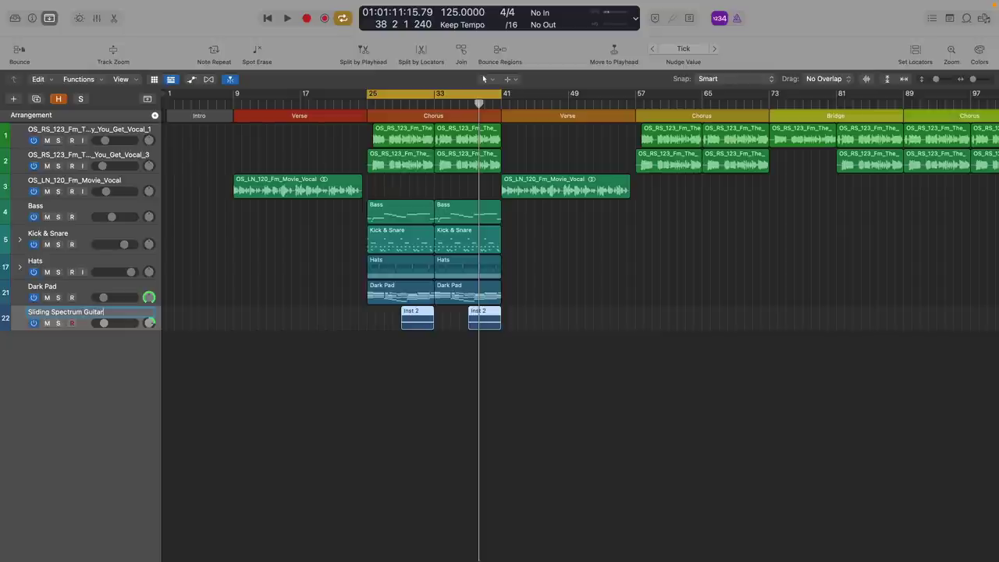
pyautogui.press('Return')
# Name the two chorus guitar regions after their track.
pyautogui.rightClick(419, 320)
pyautogui.click(427, 316)
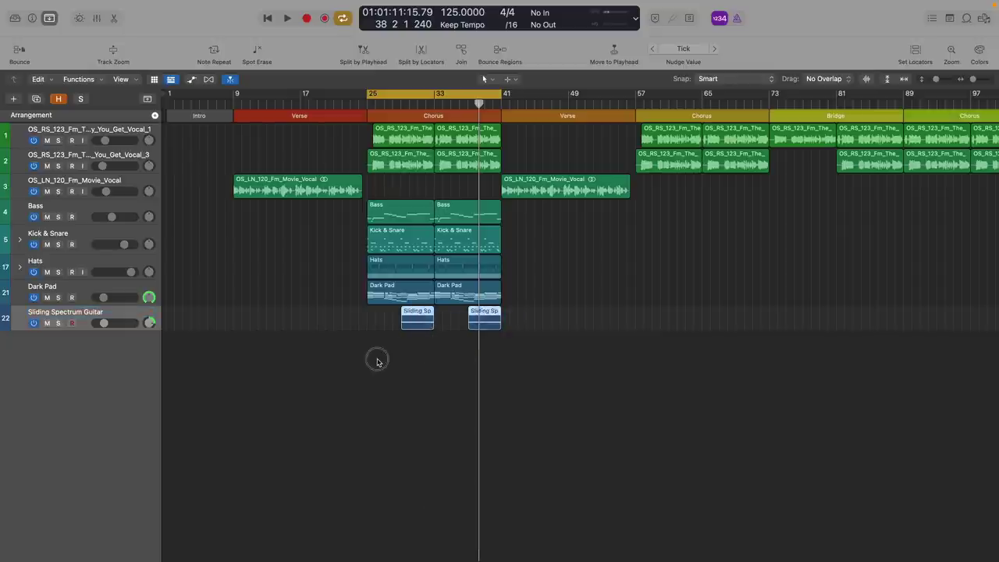
pyautogui.click(377, 361)
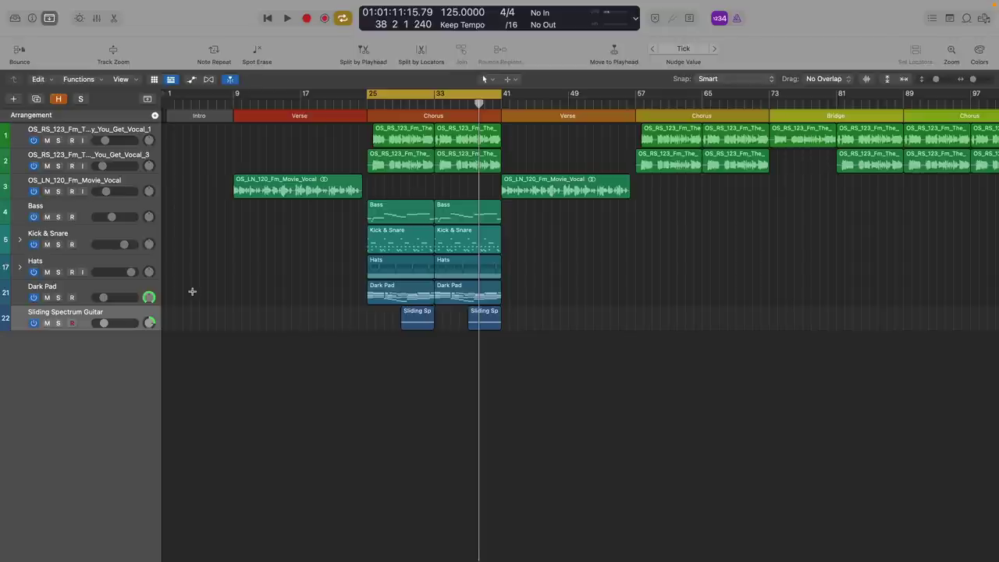
# Create a new software instrument track and show the sound Library.
pyautogui.press('alt+super+s')
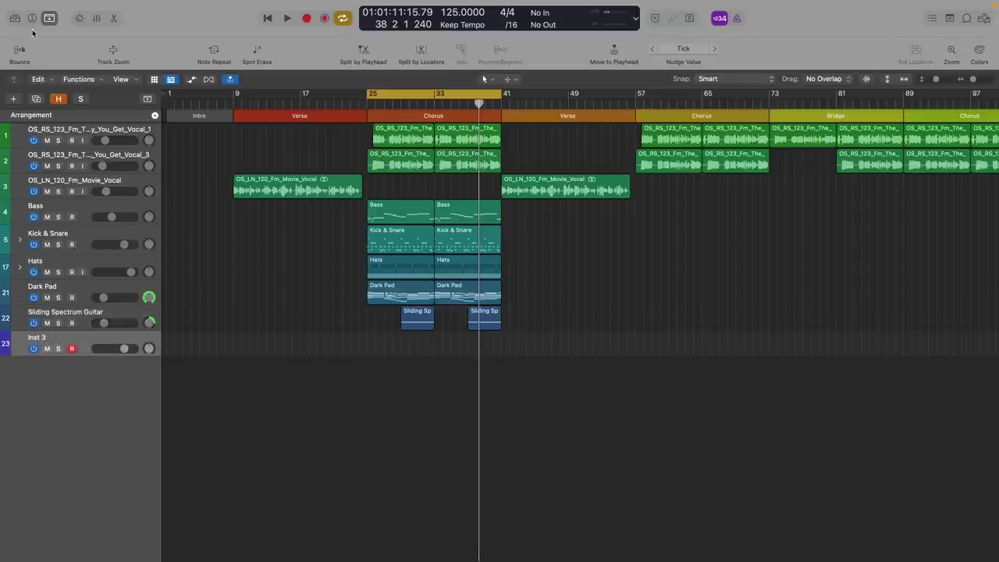
pyautogui.click(32, 18)
pyautogui.click(31, 19)
pyautogui.click(14, 18)
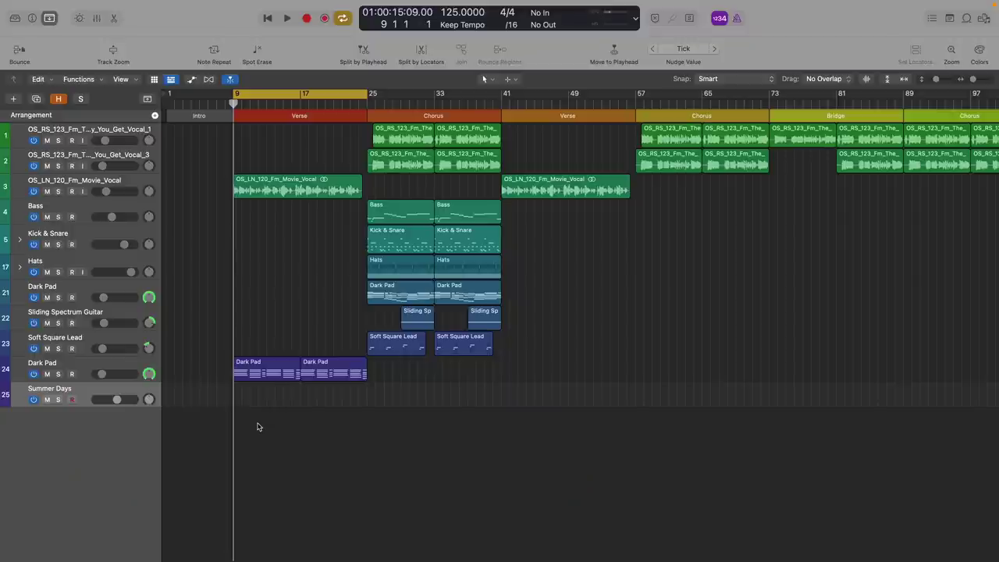
# Audition the Summer Days Chromatic sounds, including Drumloop 01, with playback.
pyautogui.press('v')
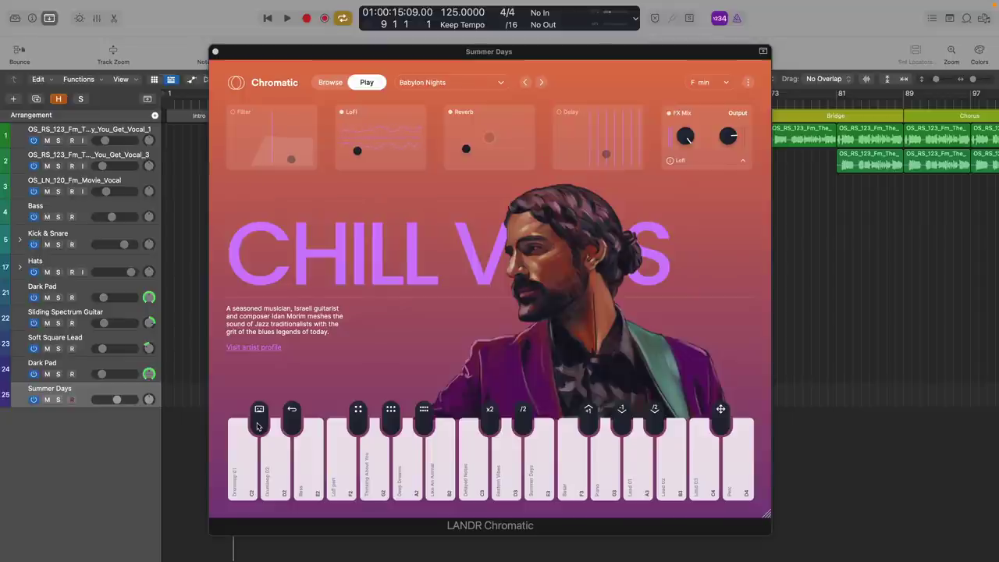
pyautogui.click(257, 425)
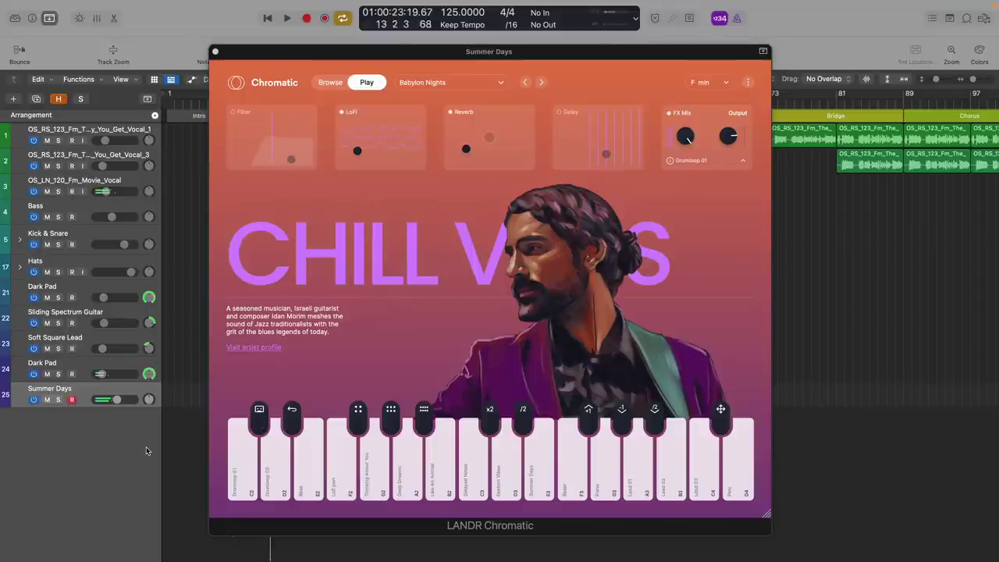
pyautogui.press('space')
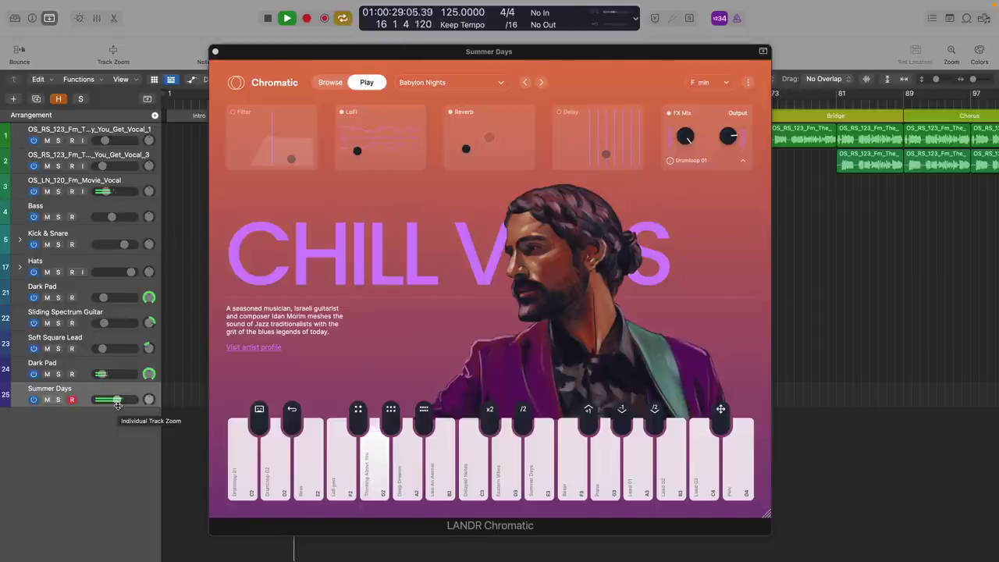
# Record the Babylon Nights part from bar 9 and enable Chromatic's filter.
pyautogui.press('r')
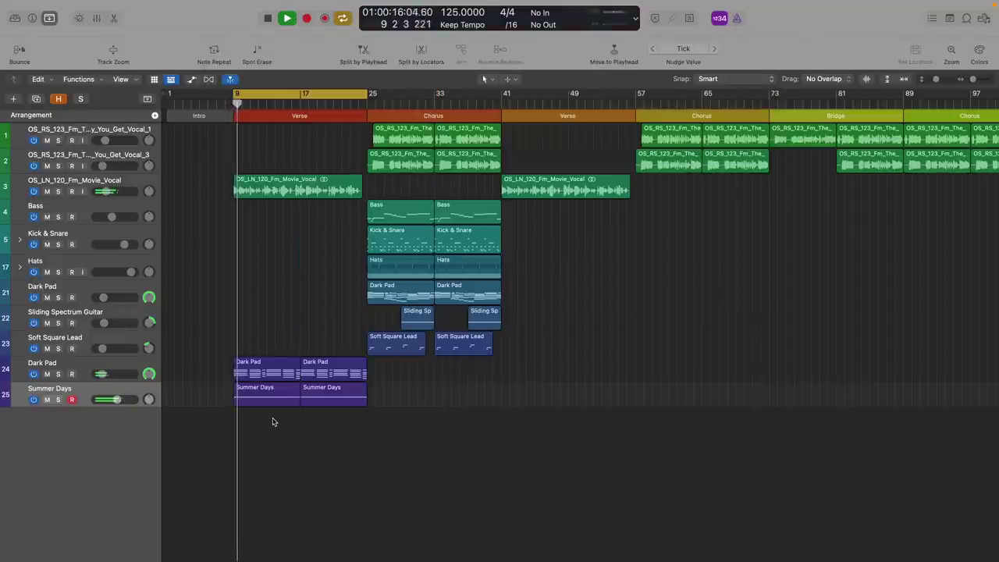
pyautogui.press('v')
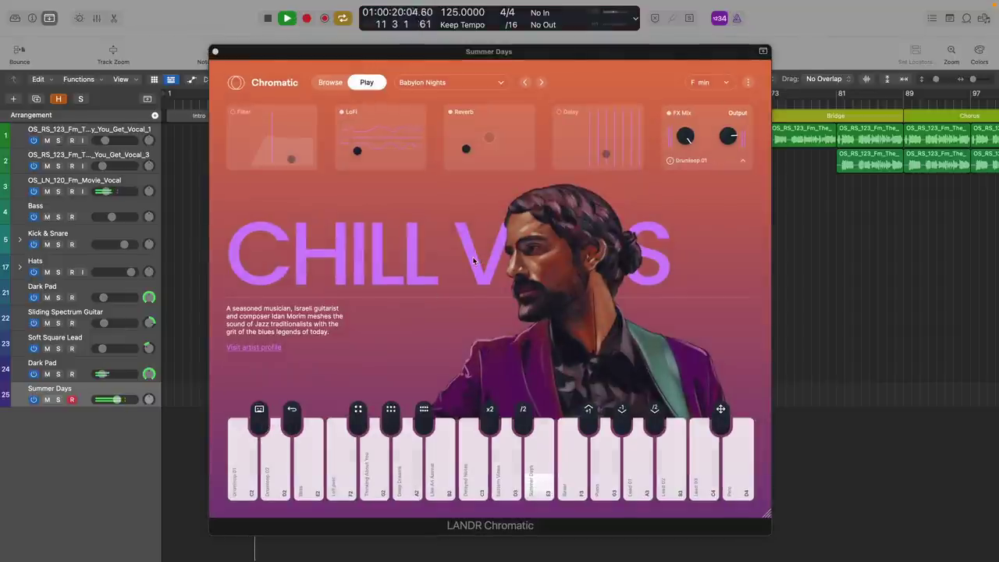
pyautogui.click(233, 114)
# Drag the Filter, LoFi and Reverb XY pads, pushing reverb to its biggest setting.
pyautogui.moveTo(294, 159)
pyautogui.mouseDown()
pyautogui.moveTo(315, 116)
pyautogui.moveTo(268, 127)
pyautogui.moveTo(242, 167)
pyautogui.moveTo(238, 134)
pyautogui.moveTo(263, 119)
pyautogui.mouseUp()
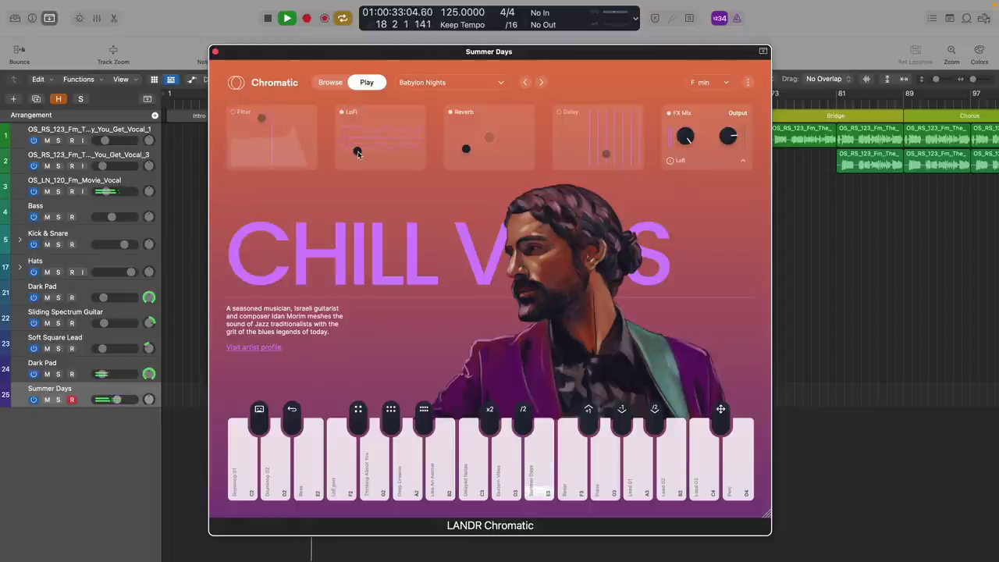
pyautogui.moveTo(378, 134)
pyautogui.mouseDown()
pyautogui.moveTo(402, 118)
pyautogui.moveTo(357, 115)
pyautogui.moveTo(357, 127)
pyautogui.moveTo(400, 150)
pyautogui.moveTo(415, 130)
pyautogui.moveTo(377, 148)
pyautogui.mouseUp()
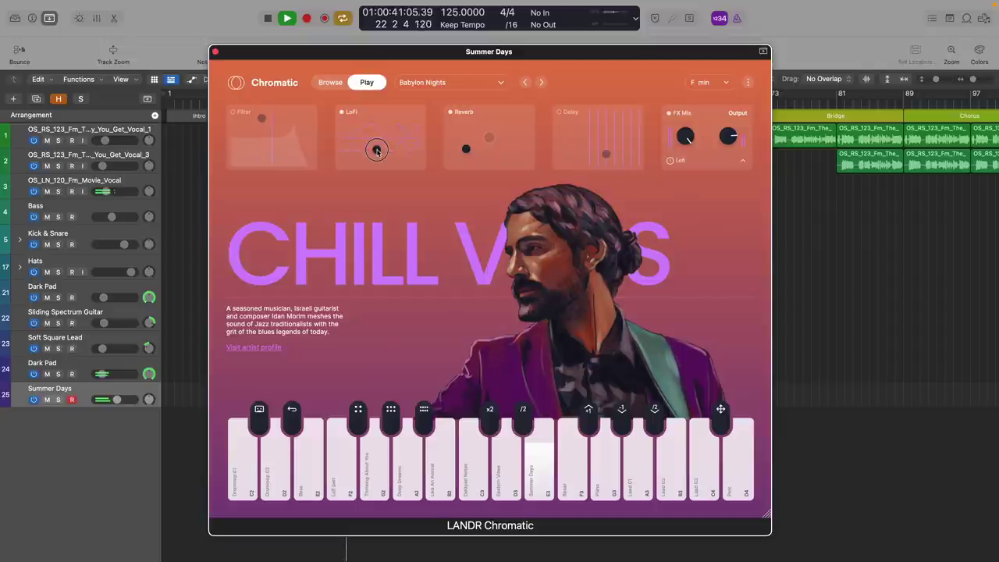
pyautogui.moveTo(466, 149); pyautogui.dragTo(520, 114)
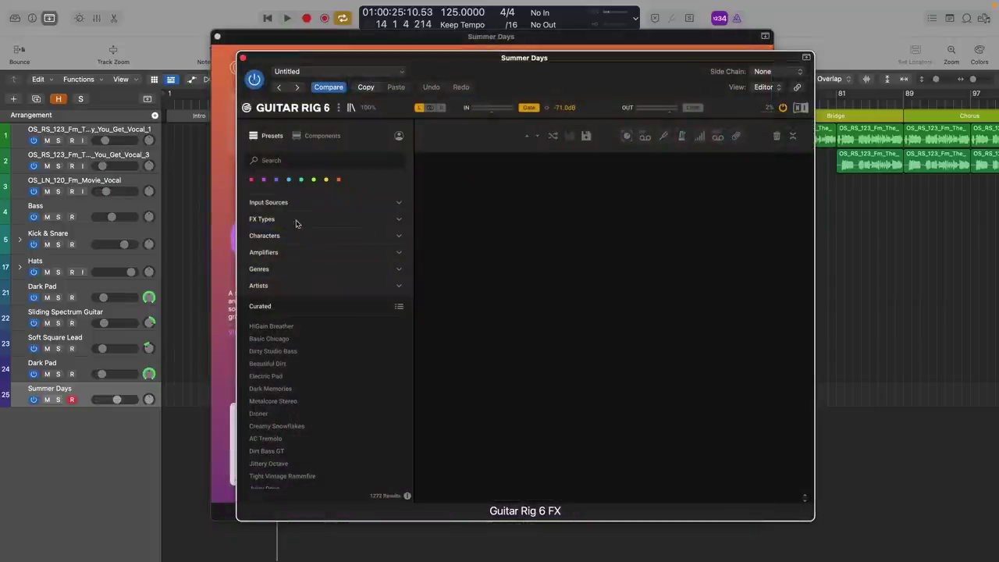
# Load Guitar Rig's Jittery Octave preset from the Spacious Characters tag and audition it.
pyautogui.click(317, 244)
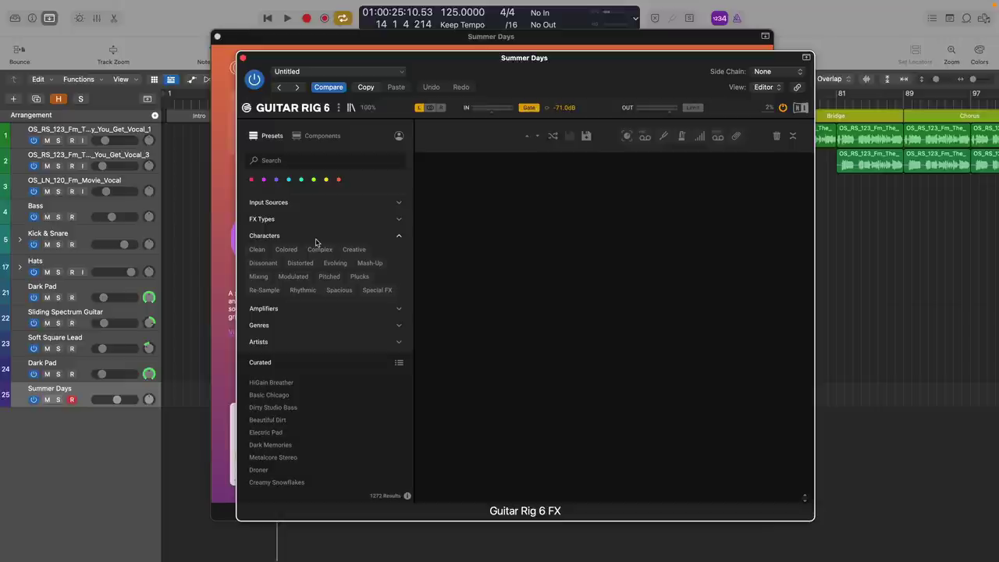
pyautogui.click(333, 291)
pyautogui.click(265, 432)
pyautogui.press('space')
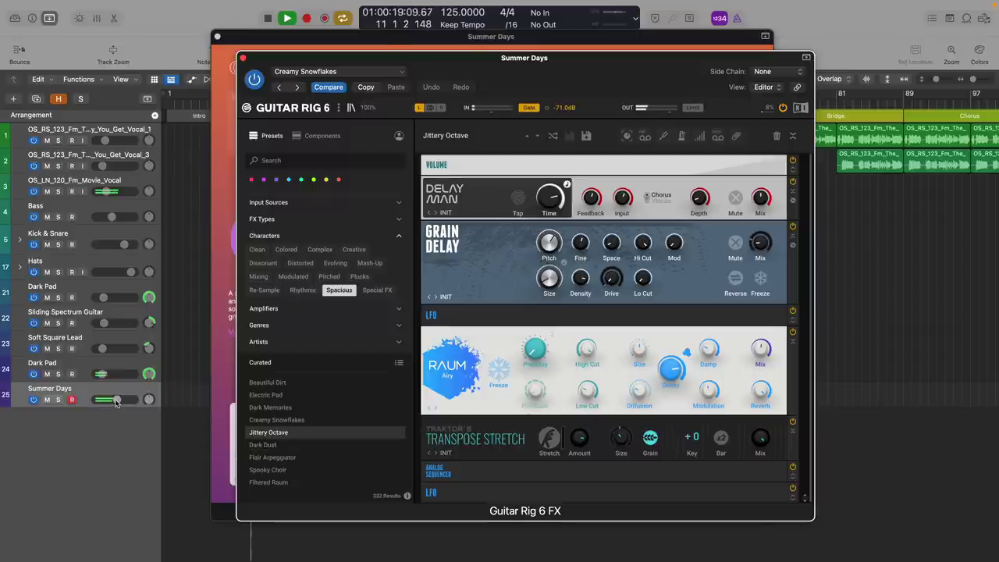
# Set Summer Days to about -22.5 dB, pan it left, and close the plug-in windows.
pyautogui.moveTo(116, 401); pyautogui.dragTo(100, 400)
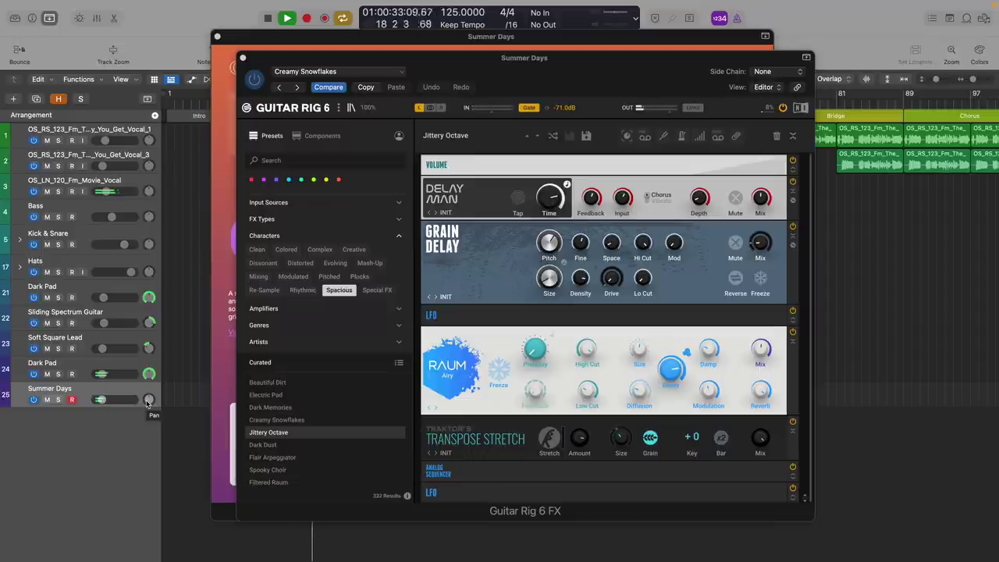
pyautogui.click(99, 399)
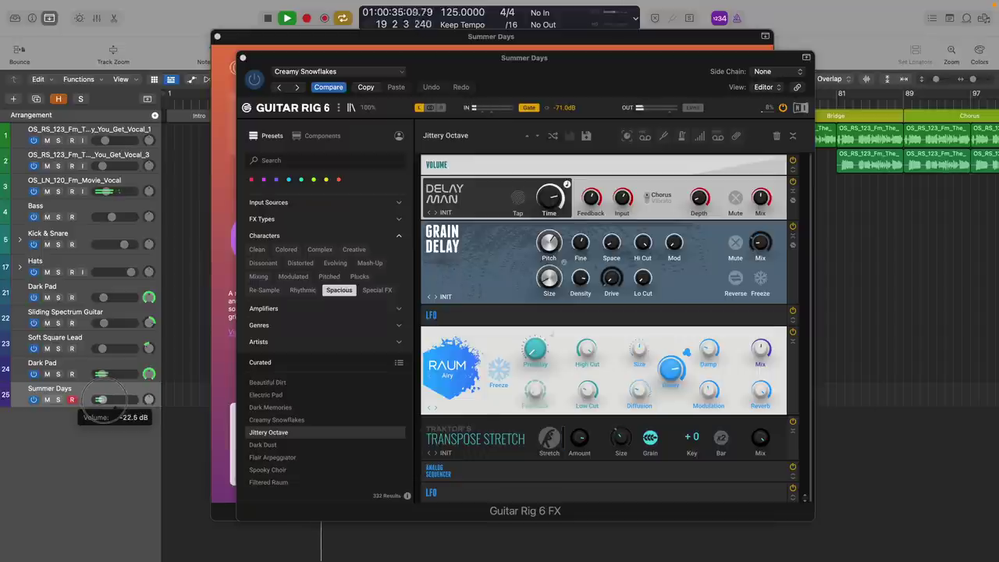
pyautogui.moveTo(101, 399); pyautogui.dragTo(100, 399)
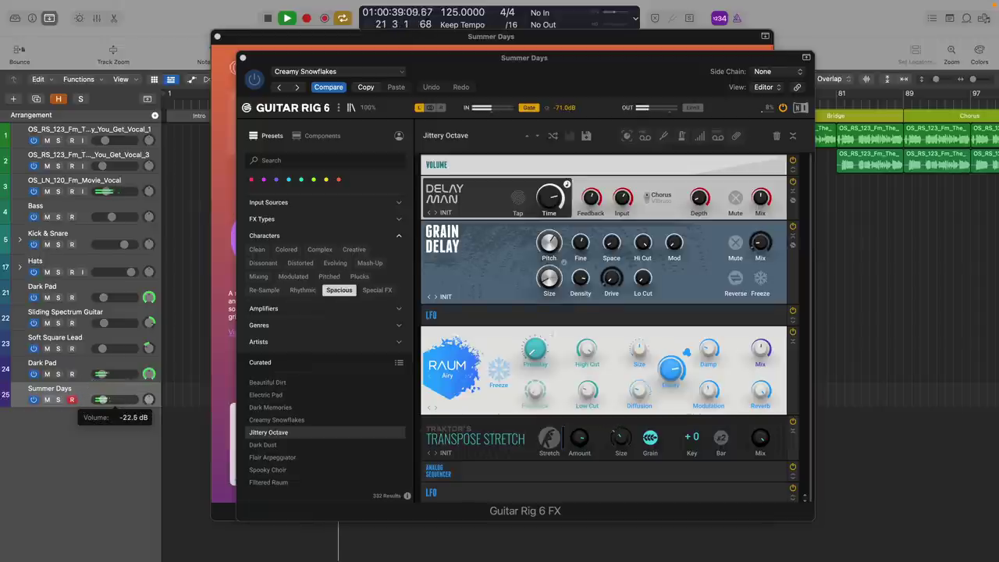
pyautogui.moveTo(100, 399); pyautogui.dragTo(100, 399)
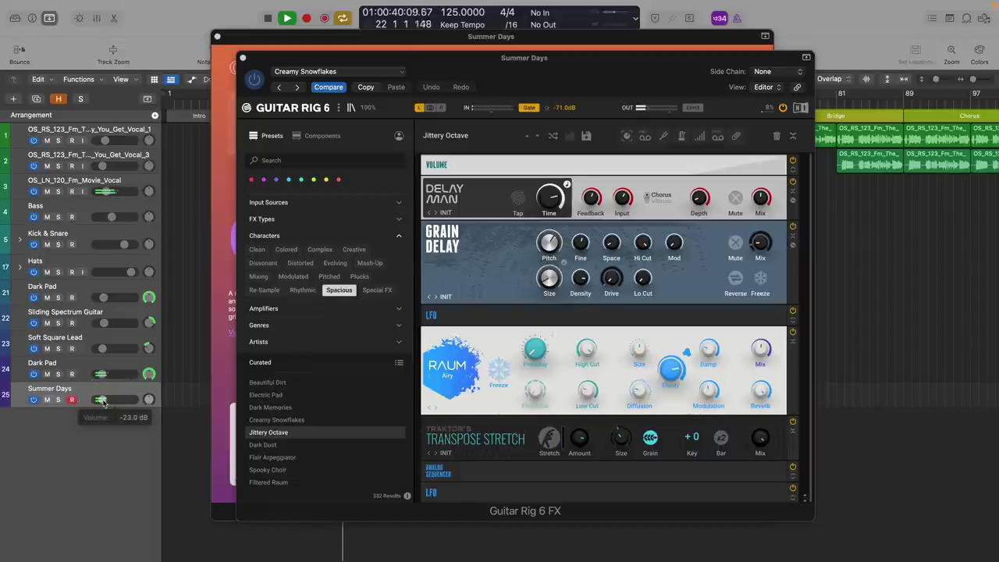
pyautogui.click(148, 400)
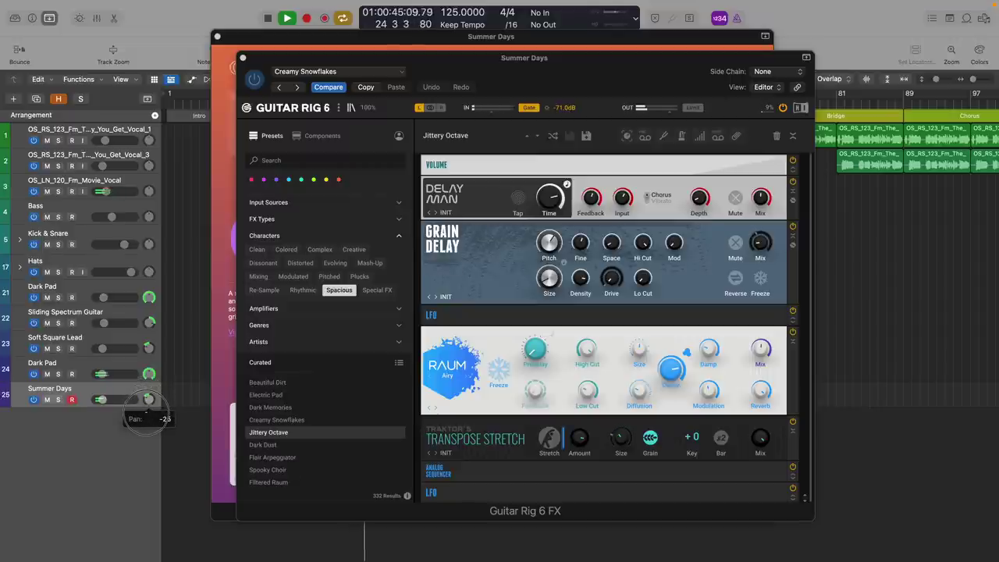
pyautogui.moveTo(149, 400); pyautogui.dragTo(145, 414)
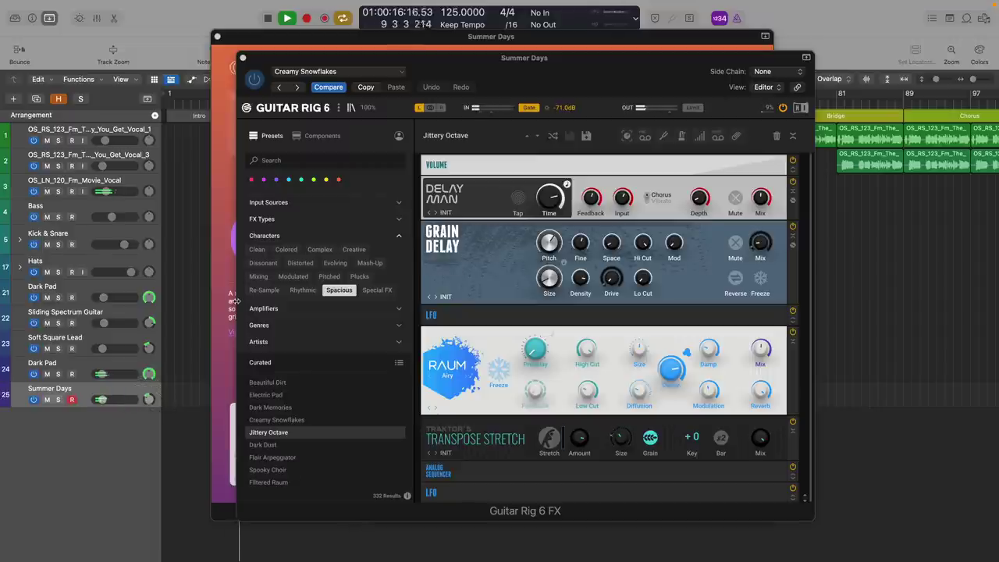
pyautogui.press('v')
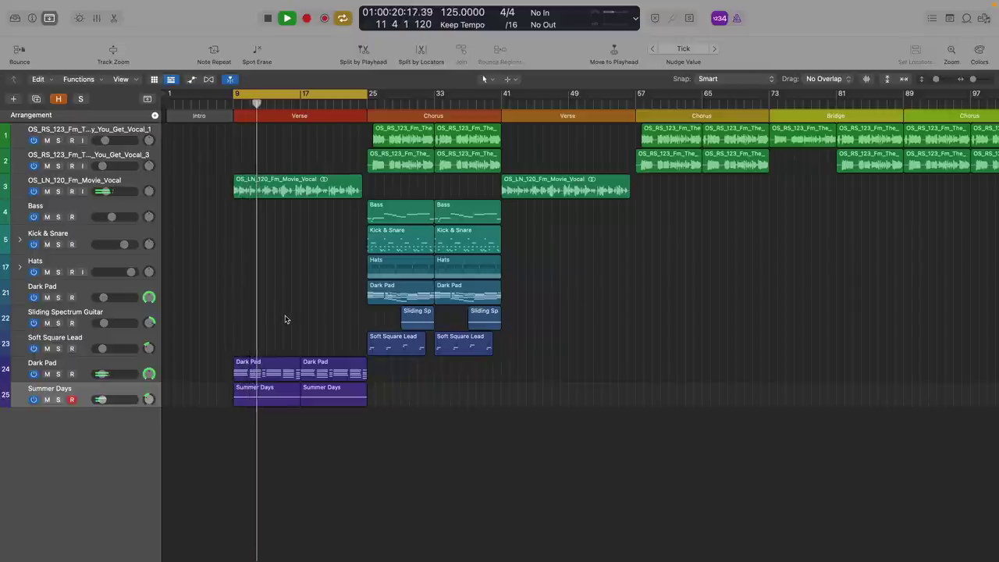
# Create a Wurlitzer Classic instrument track, then hide the Library and Inspector.
pyautogui.press('alt+super+s')
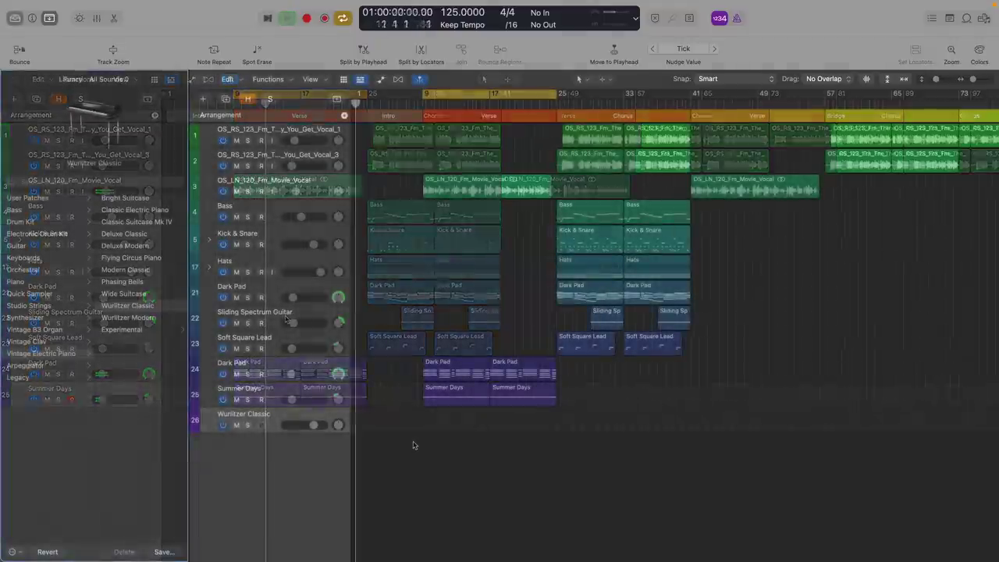
pyautogui.press('i')
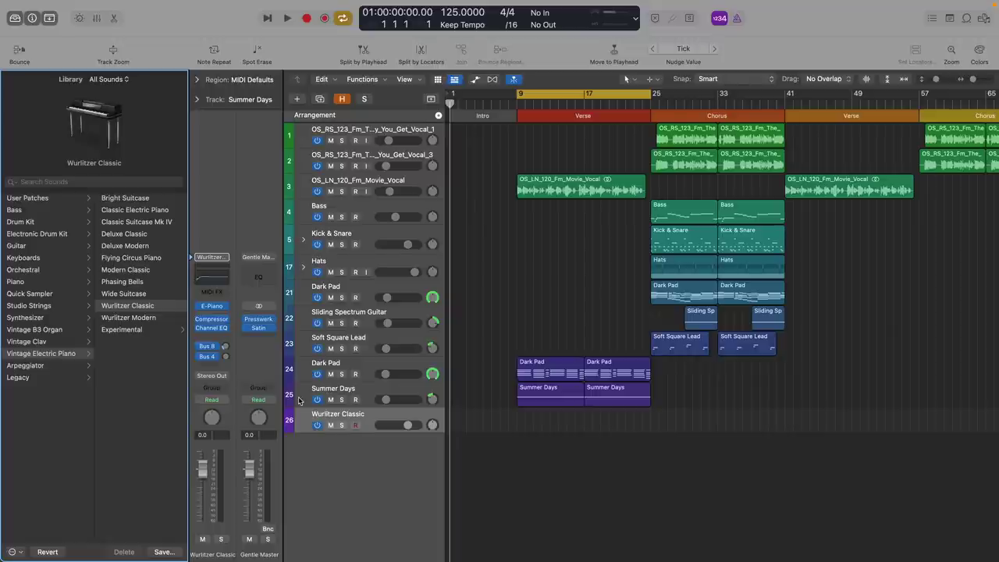
pyautogui.press('y')
pyautogui.press('i')
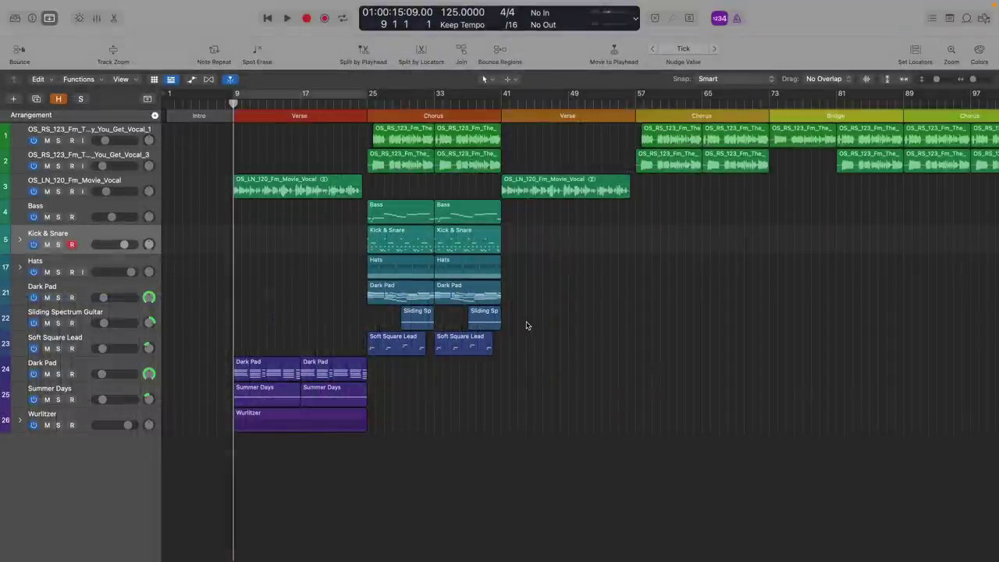
# Option-drag the two guitar slides into verse one and copy both Summer Days regions to bar 25.
pyautogui.moveTo(526, 325)
pyautogui.mouseDown()
pyautogui.moveTo(429, 314)
pyautogui.moveTo(276, 319)
pyautogui.mouseUp()
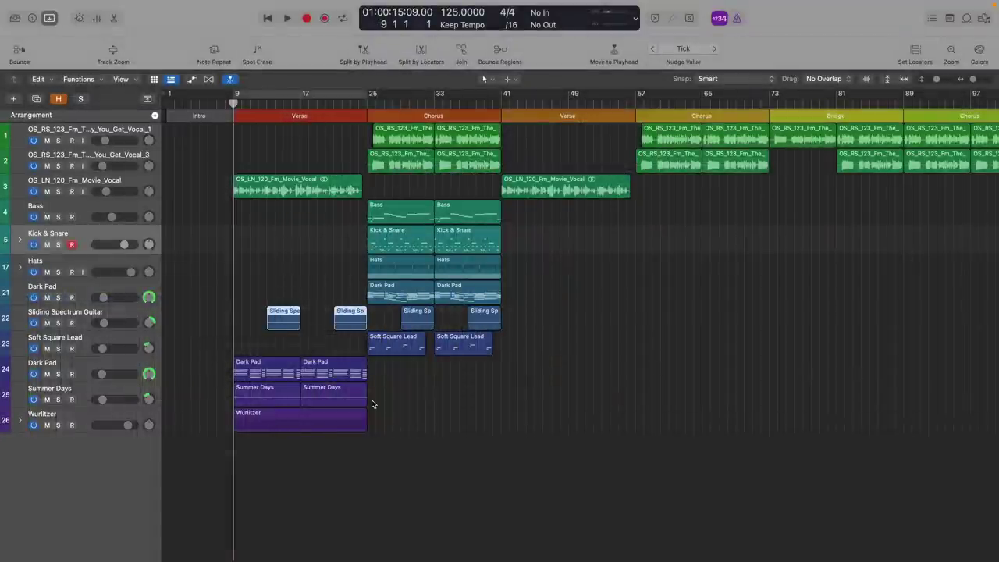
pyautogui.click(385, 401)
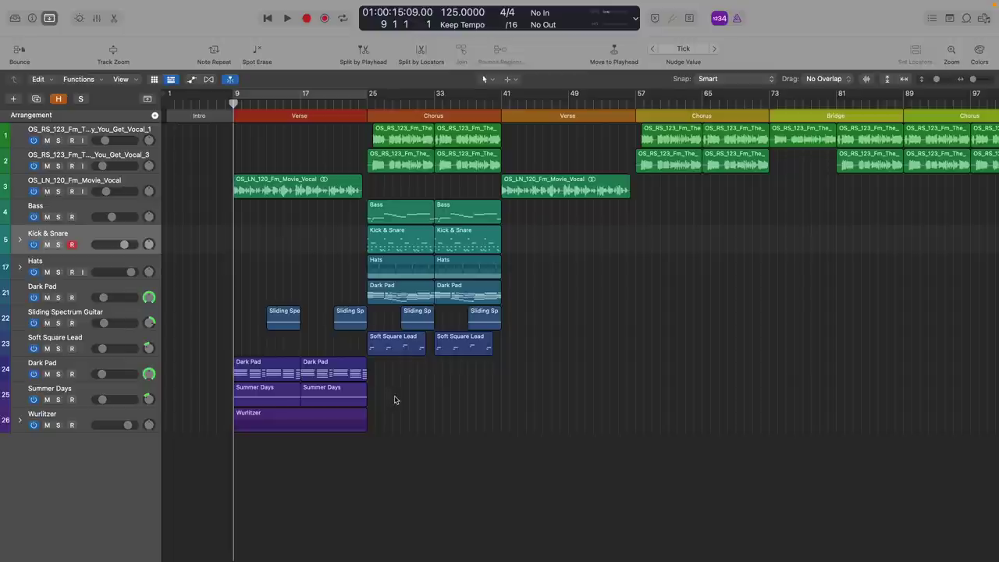
pyautogui.moveTo(394, 399); pyautogui.dragTo(275, 399)
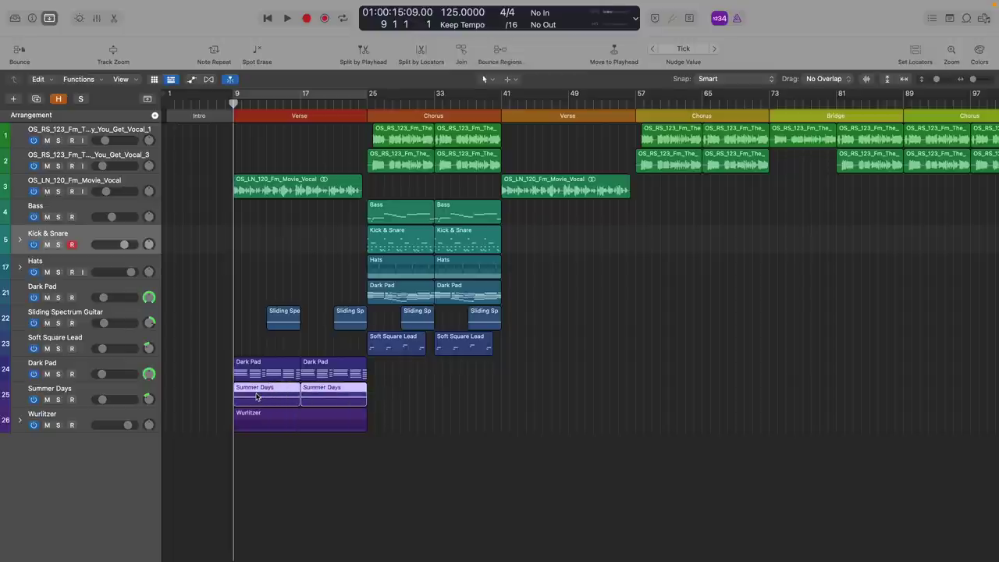
pyautogui.moveTo(256, 397); pyautogui.dragTo(390, 404)
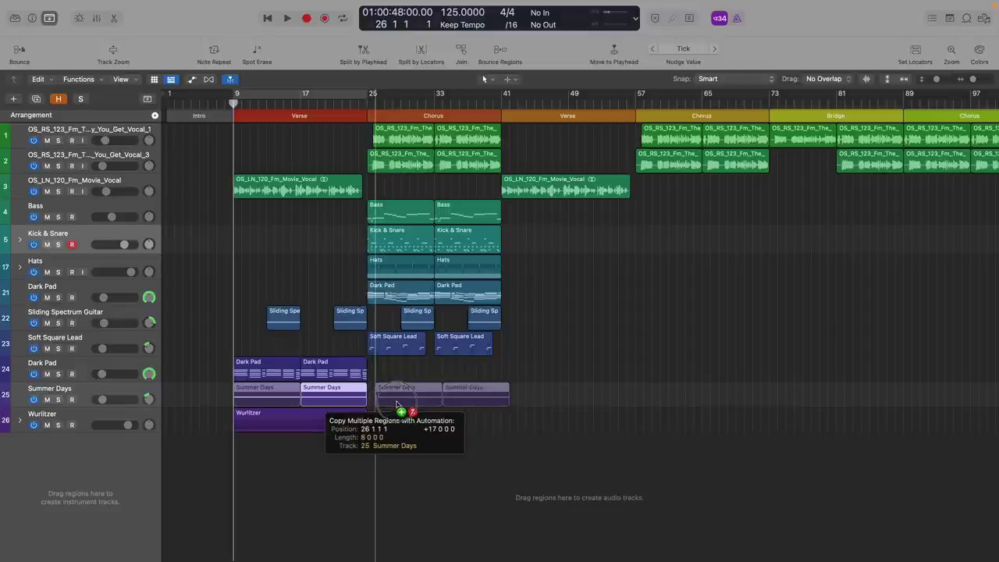
pyautogui.click(388, 442)
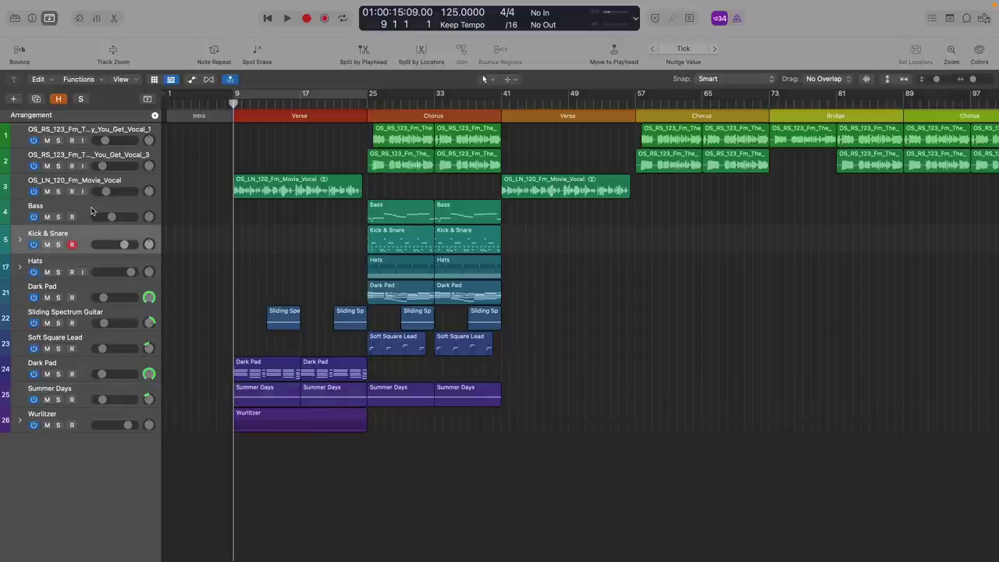
pyautogui.click(91, 211)
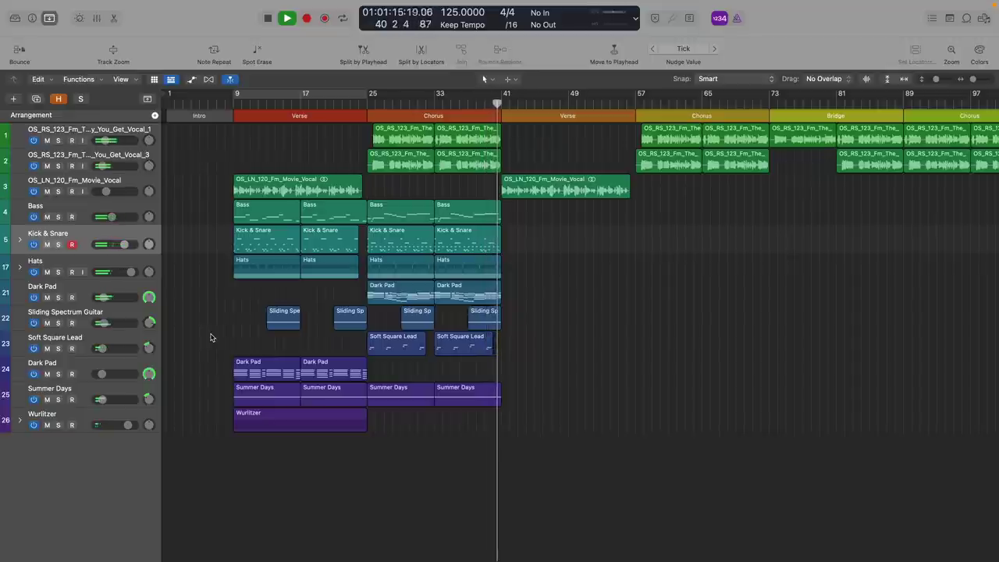
# Stop playback at the start of the second verse after the first chorus.
pyautogui.press('space')
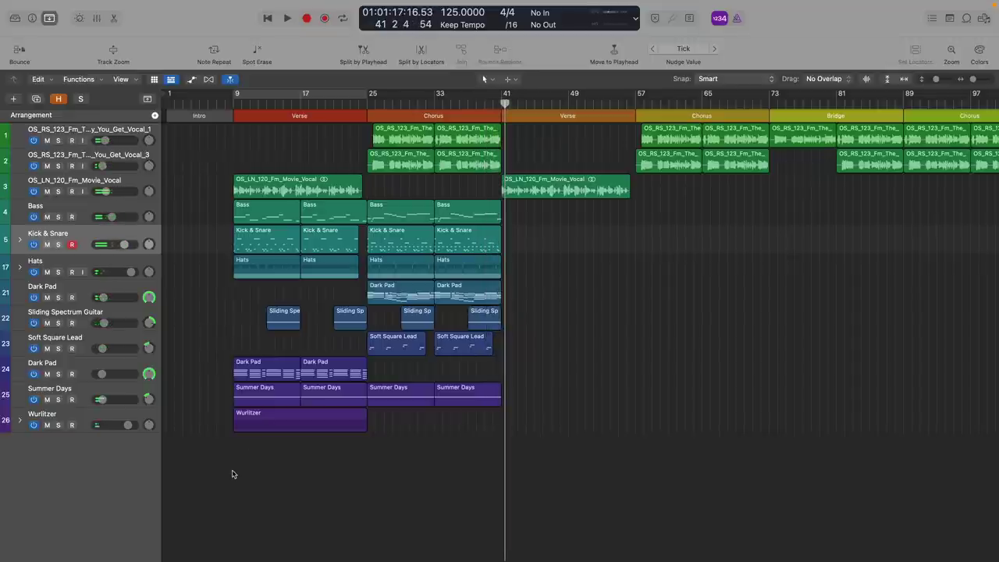
# Copy the Bass-to-Summer Days regions from bars 9–41 to start at bar 41.
pyautogui.moveTo(232, 474); pyautogui.dragTo(354, 213)
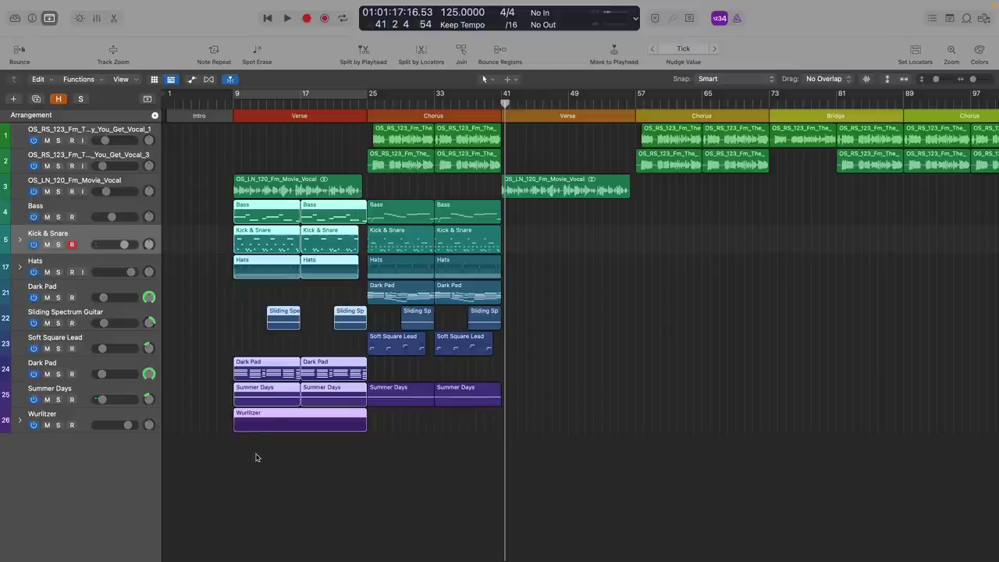
pyautogui.moveTo(233, 463); pyautogui.dragTo(518, 216)
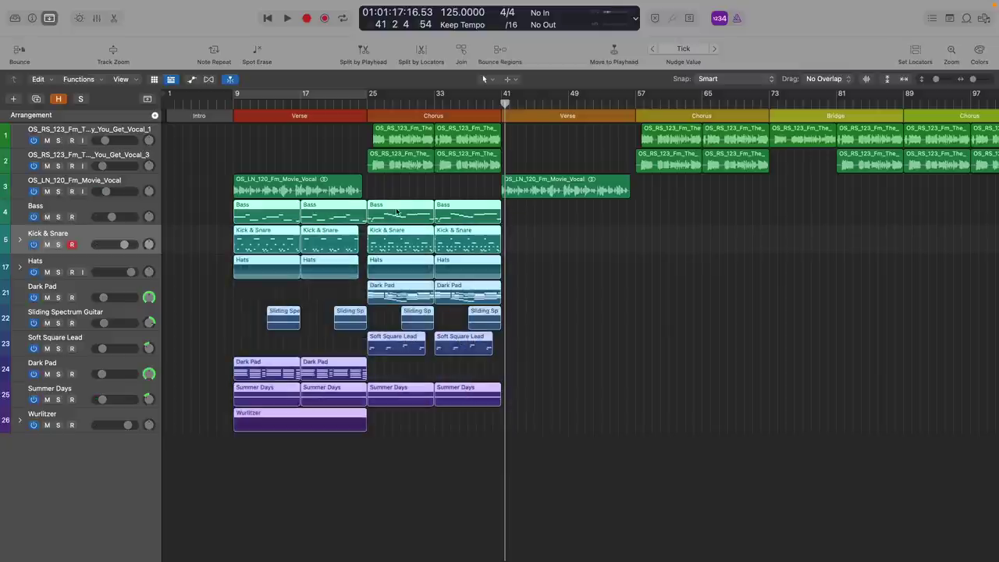
pyautogui.moveTo(252, 217); pyautogui.dragTo(519, 224)
# Select the chorus parts to copy further along, stop playback, and add an empty instrument track.
pyautogui.hscroll(5, 500, 351)
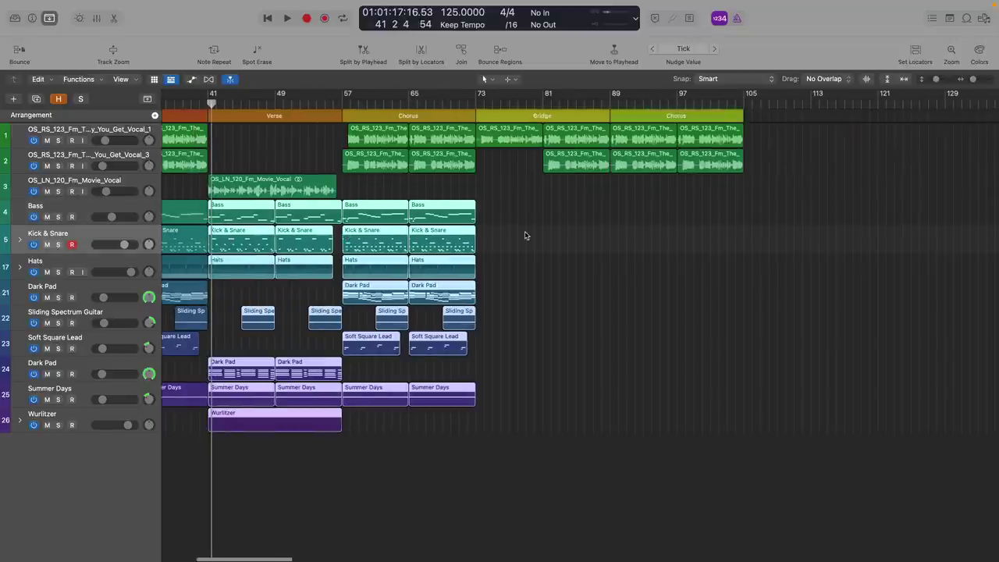
pyautogui.moveTo(496, 429)
pyautogui.mouseDown()
pyautogui.moveTo(401, 263)
pyautogui.moveTo(368, 234)
pyautogui.moveTo(370, 219)
pyautogui.mouseUp()
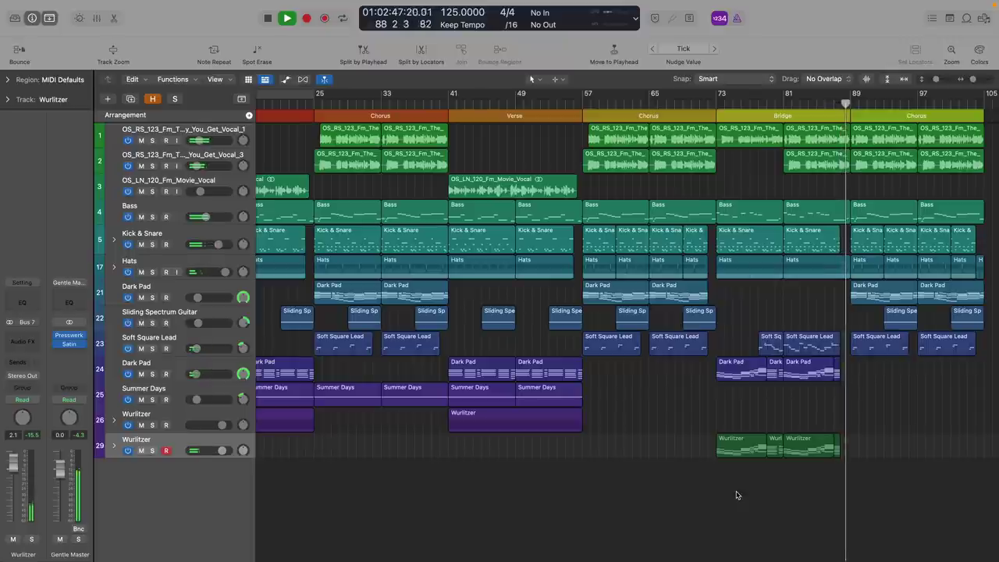
pyautogui.press('space')
pyautogui.doubleClick(189, 466)
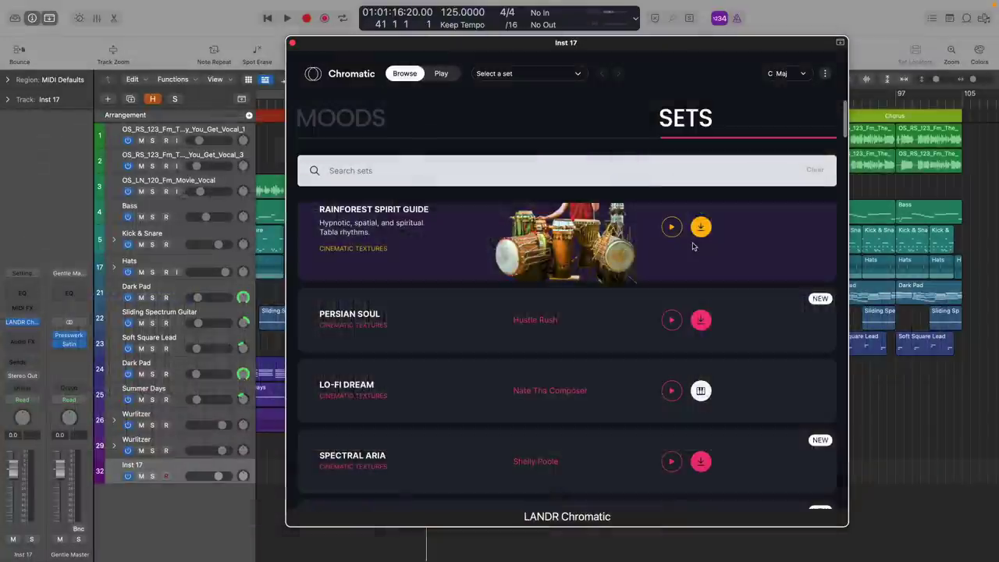
# Turn on LANDR Chromatic's Free filter and scroll through the sets list past Babylon Nights.
pyautogui.scroll(2, 692, 247)
pyautogui.scroll(3, 715, 312)
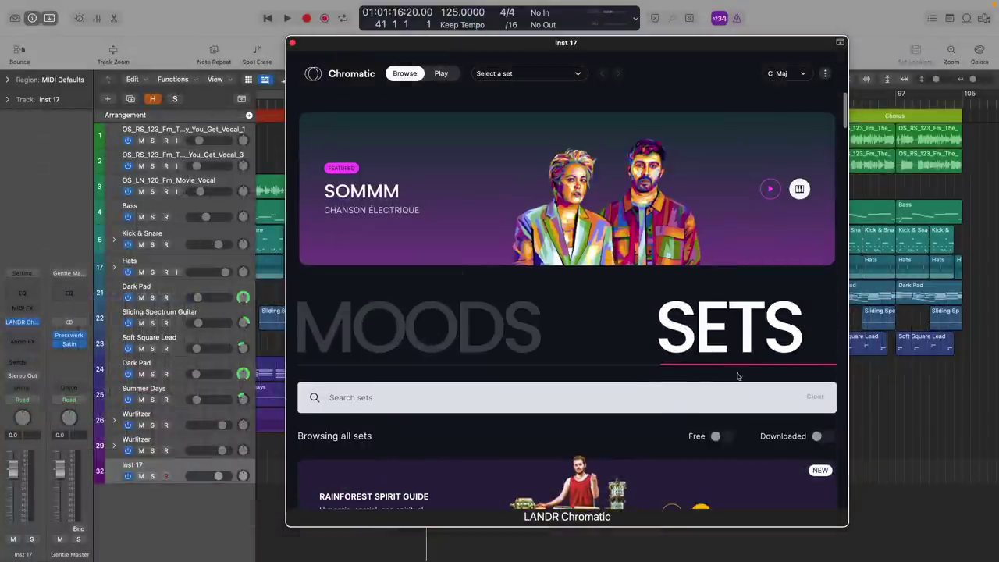
pyautogui.click(718, 438)
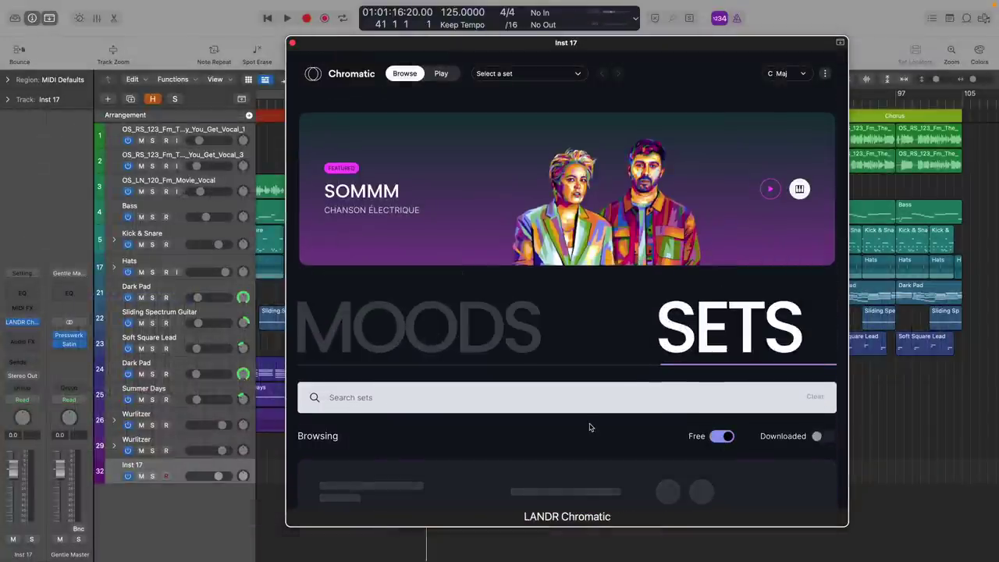
pyautogui.scroll(-3, 589, 427)
pyautogui.scroll(-5, 590, 427)
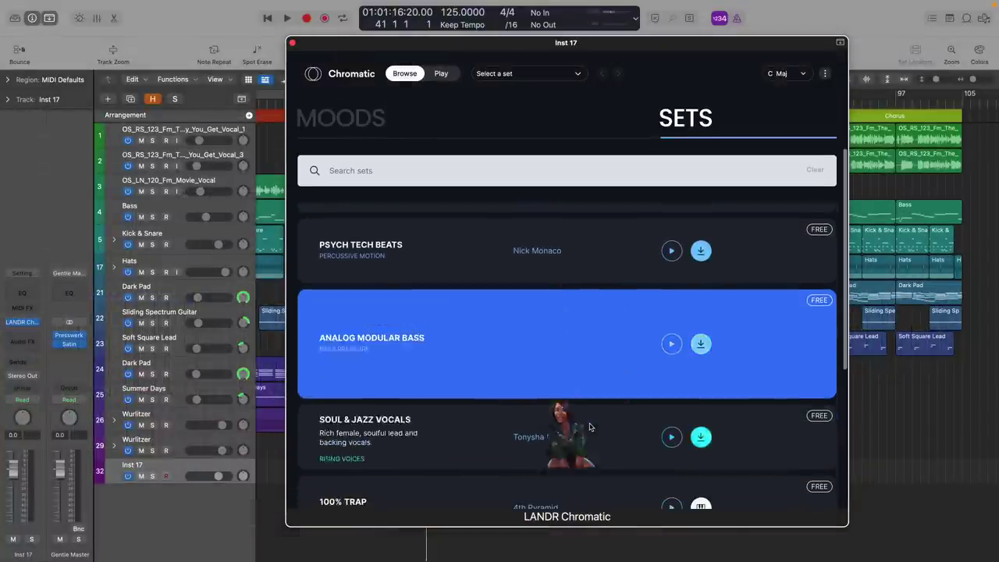
pyautogui.scroll(-2, 589, 427)
pyautogui.scroll(-2, 589, 427)
pyautogui.scroll(-1, 589, 426)
pyautogui.scroll(-1, 589, 427)
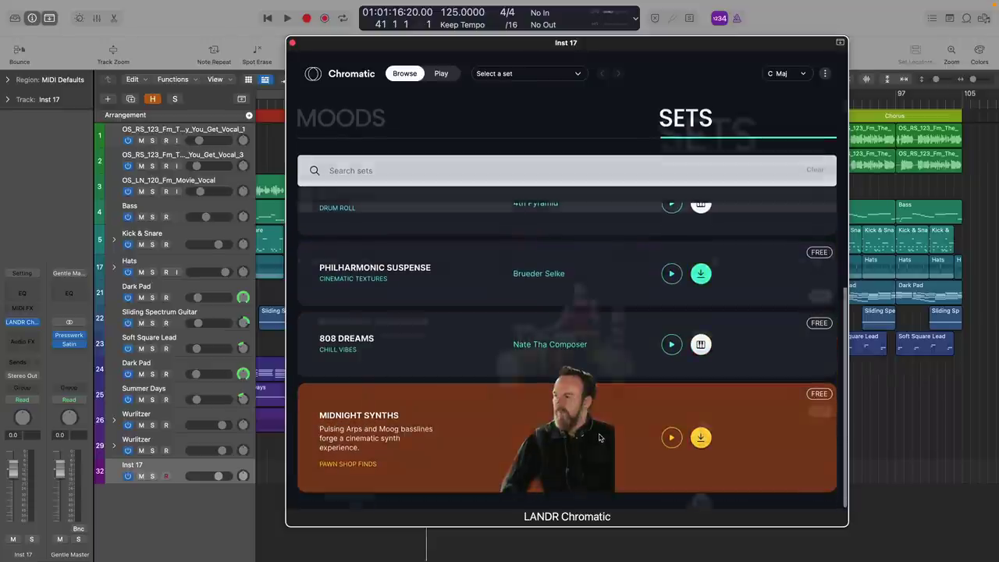
pyautogui.scroll(-1, 547, 440)
pyautogui.scroll(-2, 536, 442)
pyautogui.scroll(-2, 535, 442)
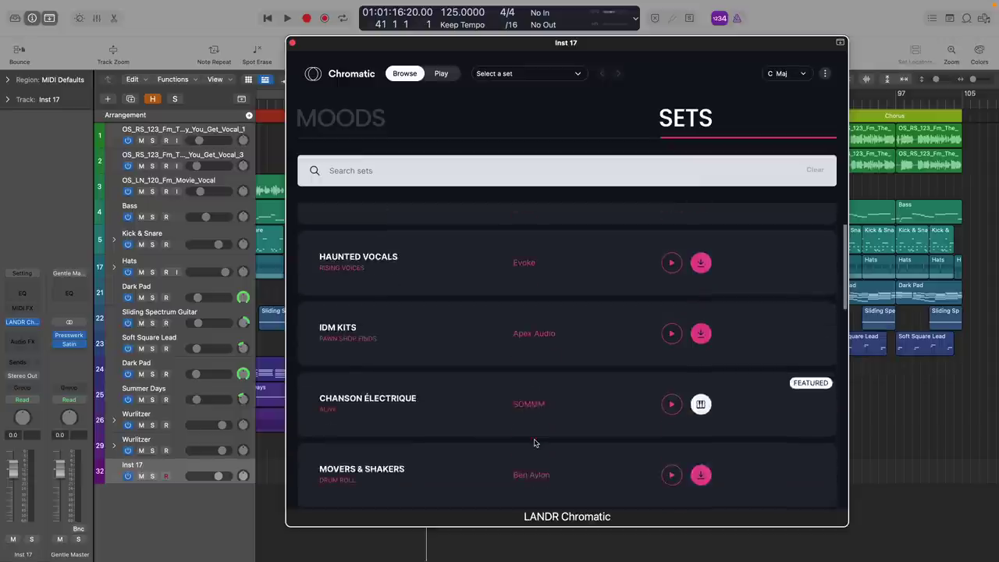
pyautogui.scroll(-2, 535, 442)
pyautogui.scroll(-2, 535, 443)
pyautogui.scroll(-2, 535, 443)
pyautogui.scroll(-3, 535, 442)
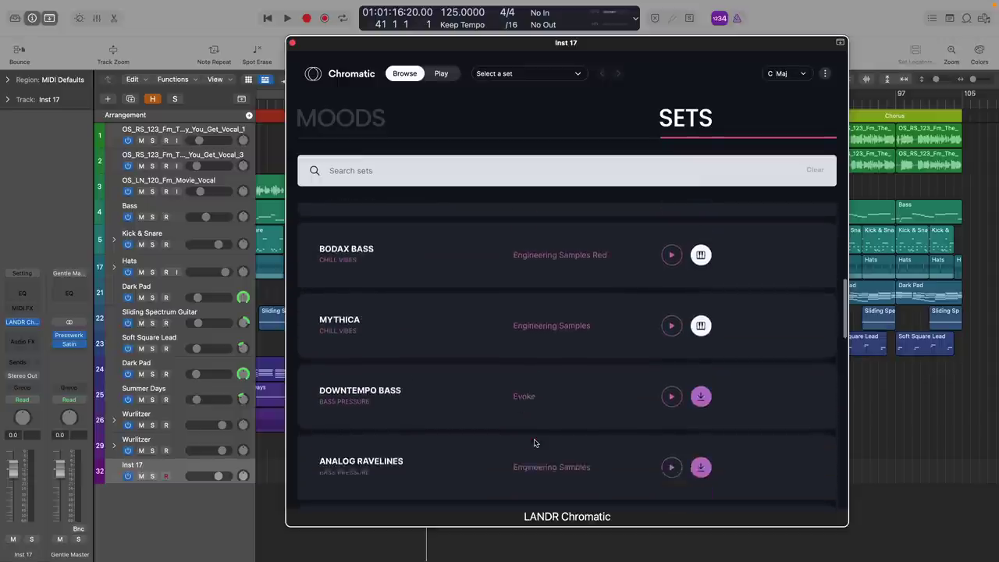
pyautogui.scroll(-3, 535, 443)
pyautogui.scroll(-2, 534, 442)
pyautogui.scroll(-3, 535, 442)
pyautogui.scroll(-2, 534, 442)
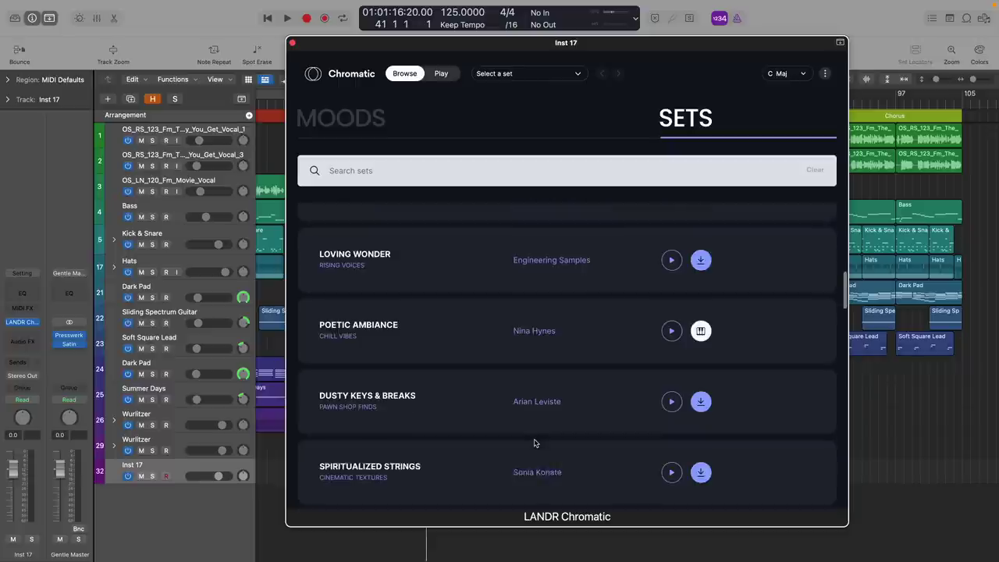
pyautogui.scroll(-2, 534, 442)
pyautogui.scroll(-2, 534, 443)
pyautogui.scroll(-2, 535, 442)
pyautogui.scroll(-2, 534, 442)
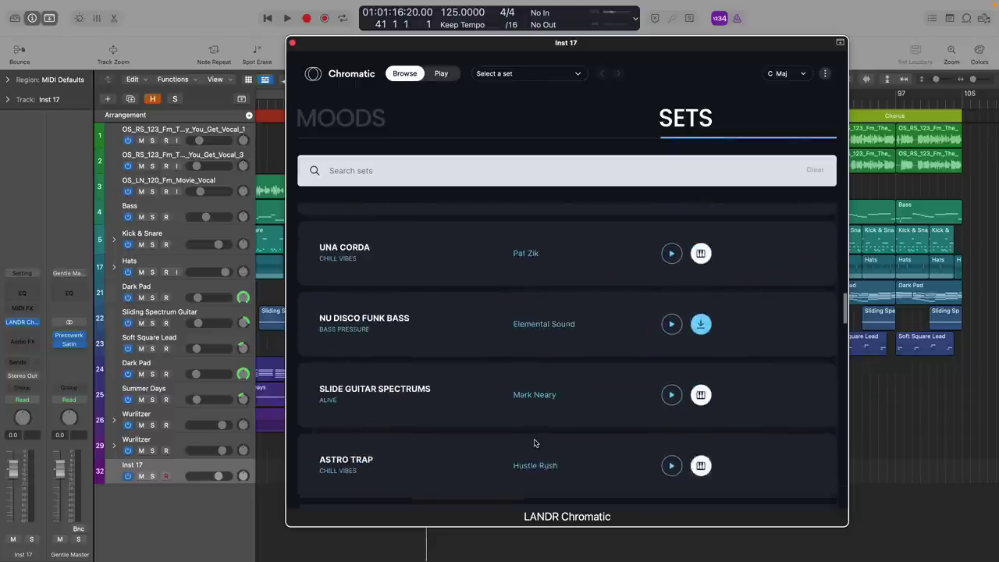
pyautogui.scroll(-2, 535, 443)
pyautogui.scroll(-3, 535, 443)
pyautogui.scroll(-3, 534, 442)
pyautogui.scroll(-2, 534, 443)
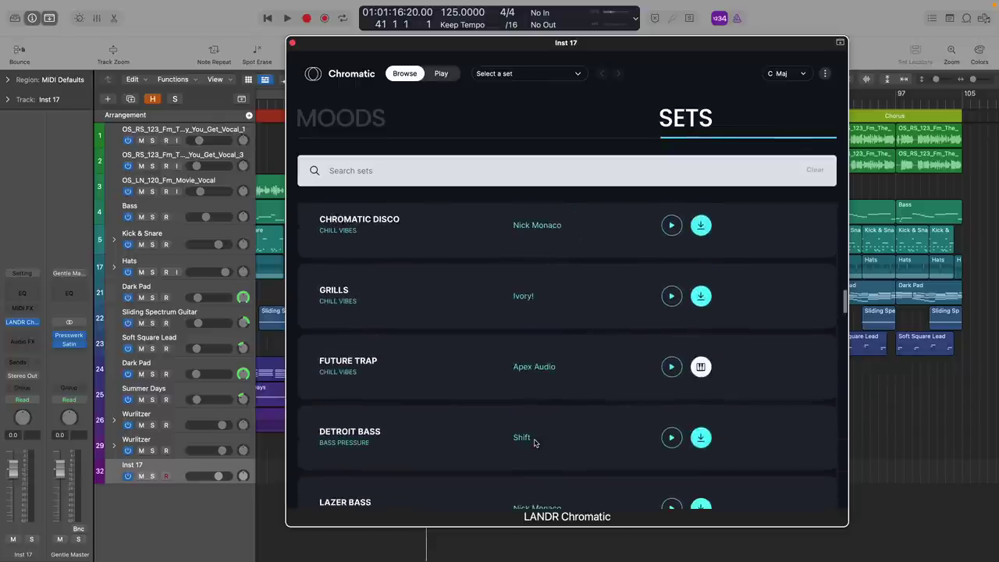
pyautogui.scroll(-3, 534, 442)
pyautogui.scroll(-3, 535, 443)
pyautogui.scroll(-3, 534, 443)
pyautogui.scroll(-3, 534, 442)
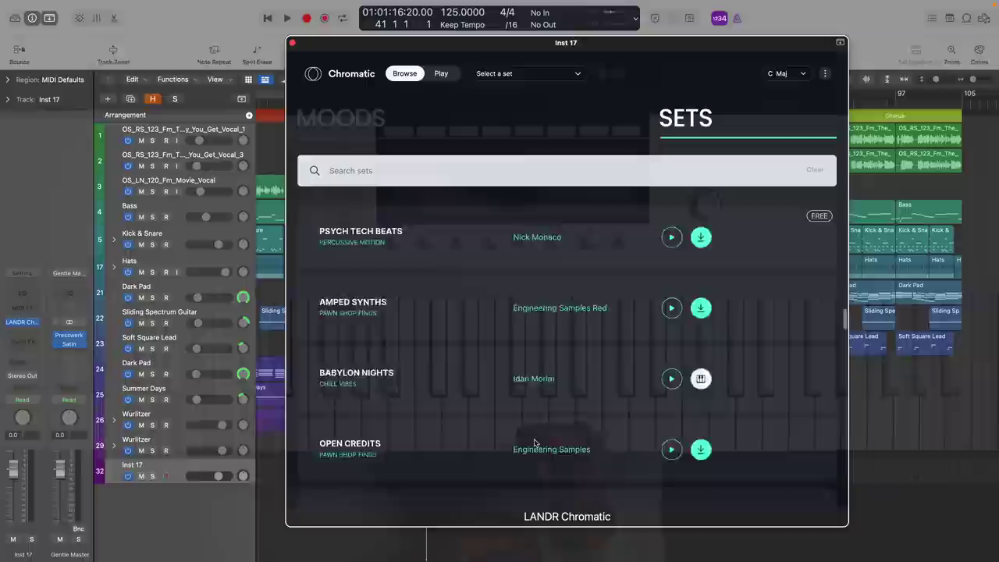